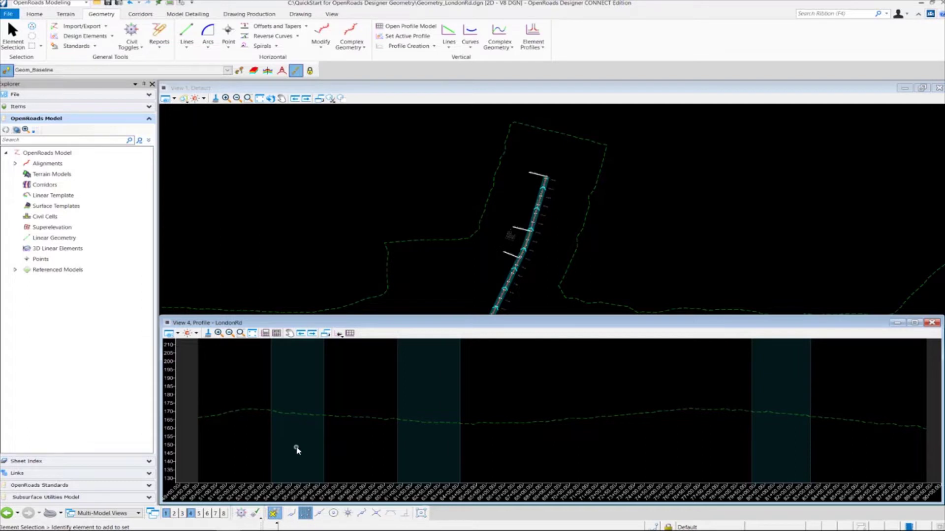
Step: Enable Civil AccuDraw with station and elevation (Z) entry for the LondonRd profile view
scroll(296, 449, "up", 1)
scroll(302, 424, "down", 1)
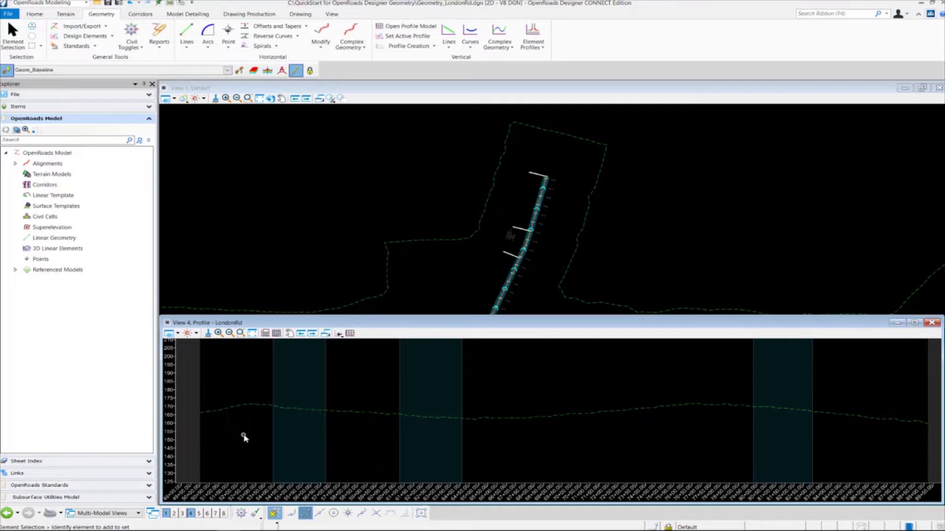
left_click(241, 513)
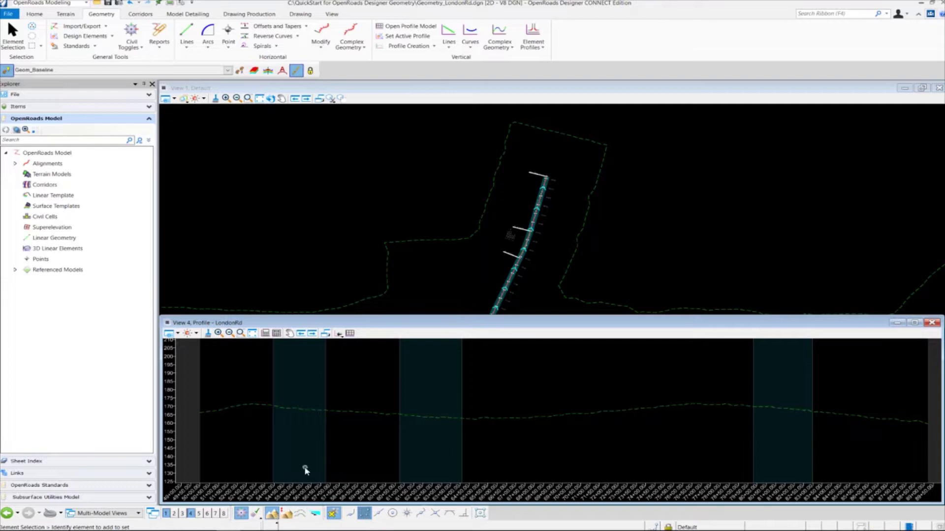
left_click(272, 514)
Step: Begin a Profile Line Between Points in the LondonRd profile with its start at station 50+00 and elevation 167.40
left_click(455, 46)
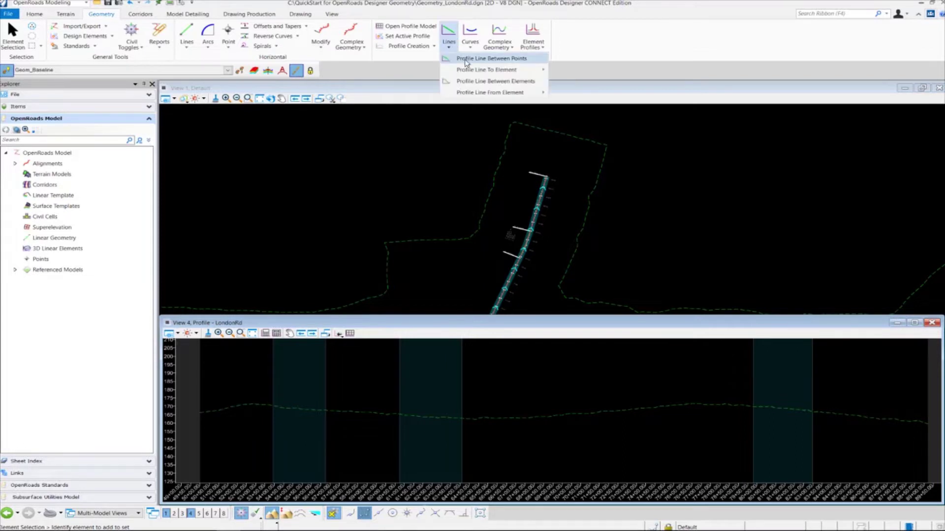
left_click(488, 59)
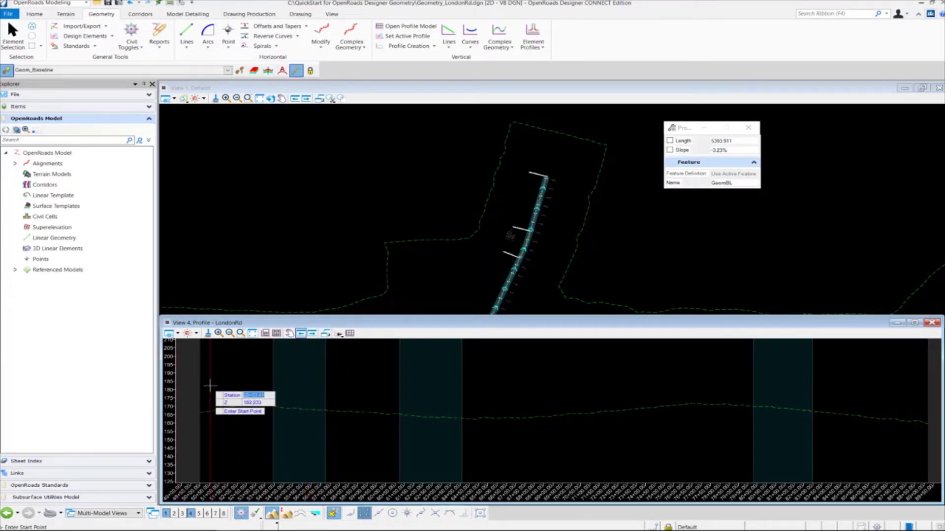
type("50+00")
key("Tab")
type("167.40")
key("Tab")
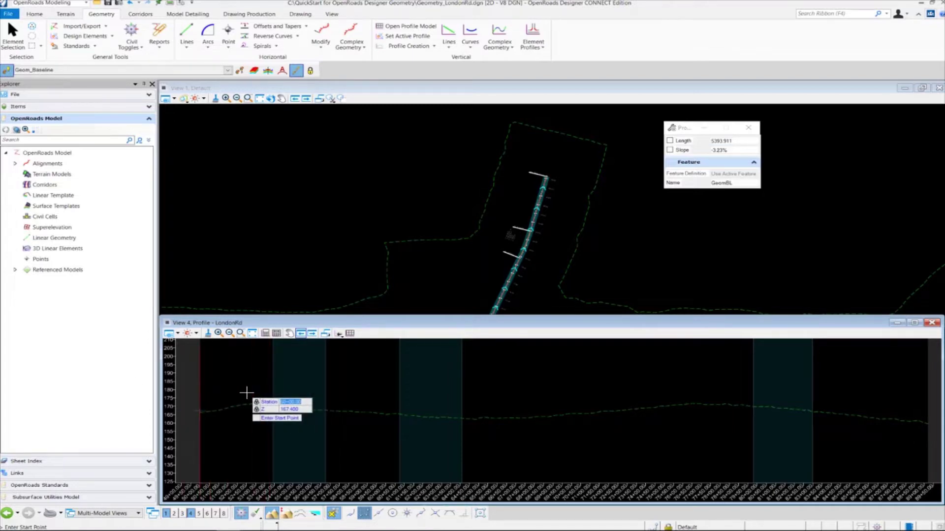
left_click(199, 411)
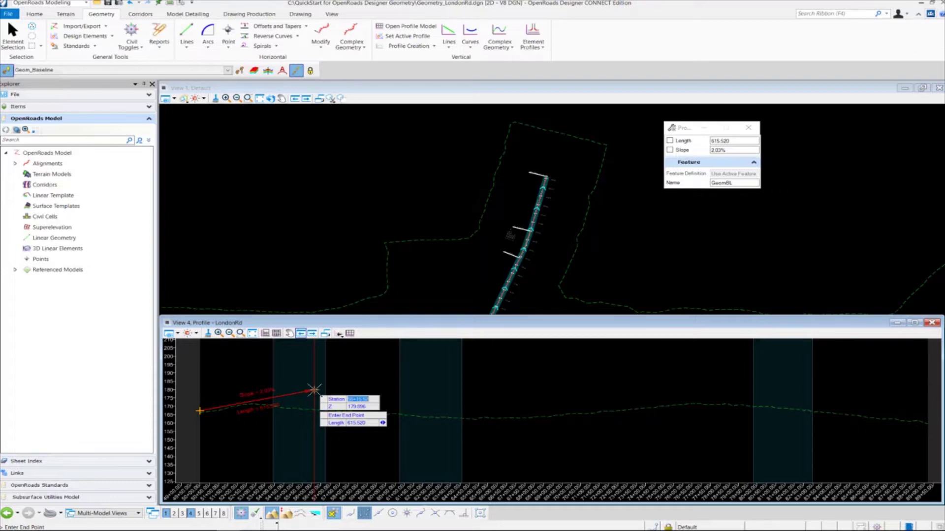
Step: Place the end of the first profile line at station 57+16 and elevation 172.31
type("57+16")
key("Tab")
type("172.31")
key("Tab")
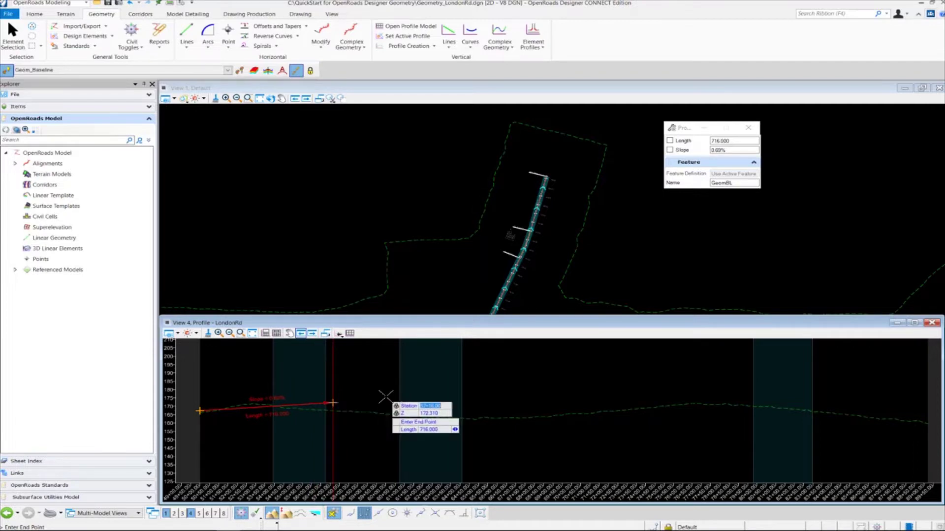
left_click(385, 398)
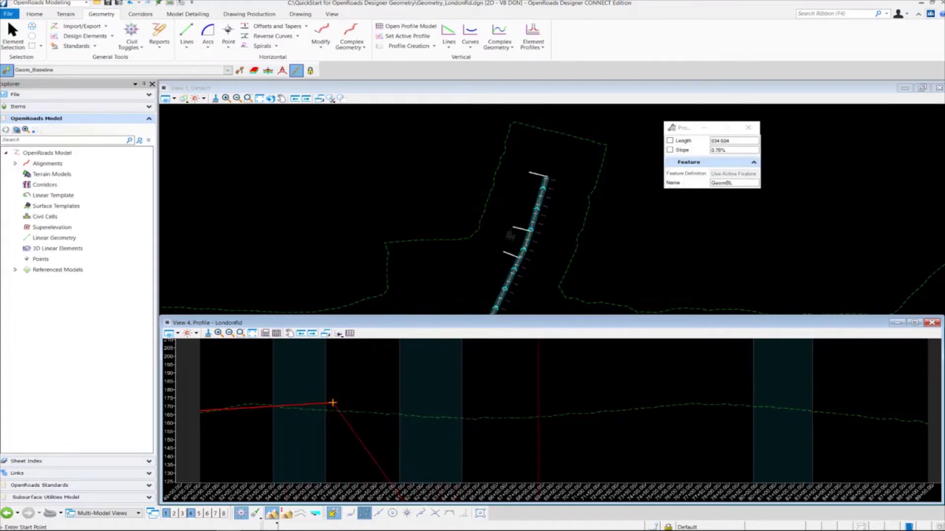
Step: Turn off station and elevation entry, and continue the profile with a second line 700 long at a slope of -2%
left_click(296, 71)
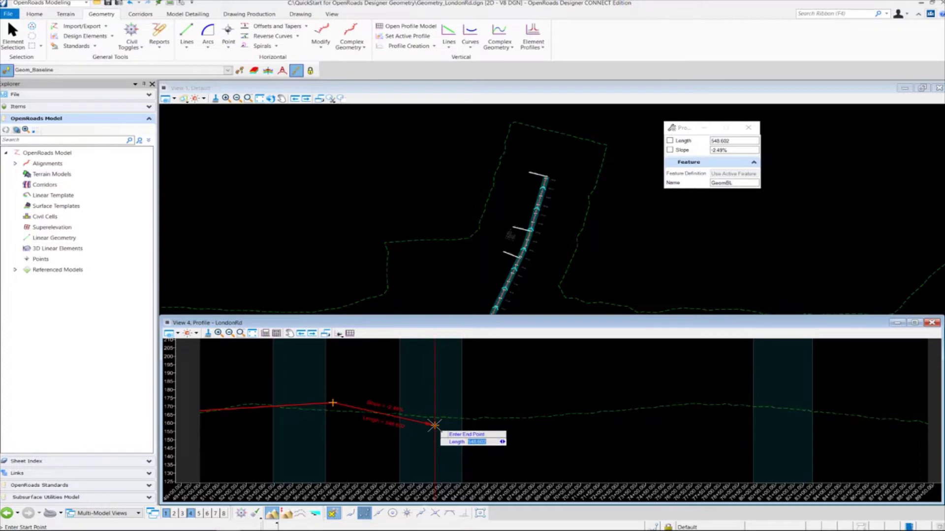
type("700")
key("Return")
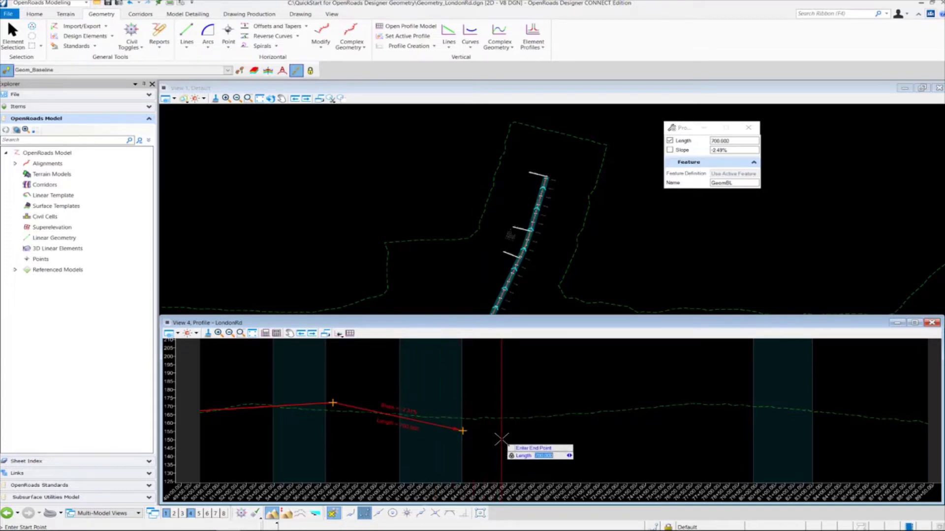
key("Right")
type("-2%")
key("Return")
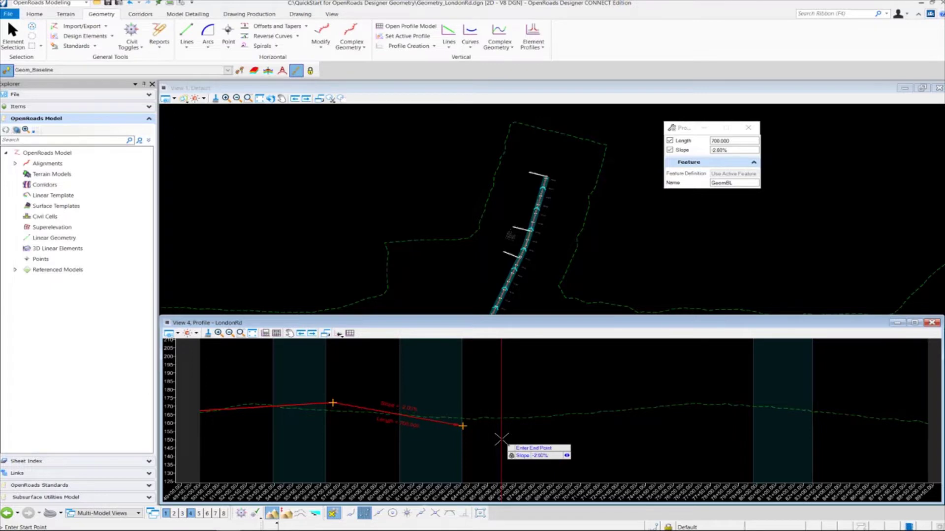
left_click(529, 439)
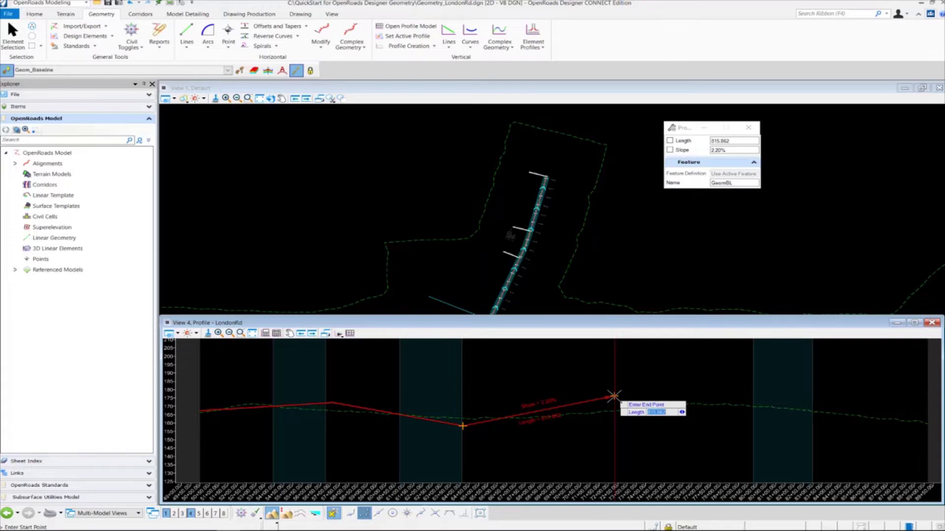
Step: Add a third profile line 1200 long at a slope of 1.0% from the end of the second
type("1200")
key("Return")
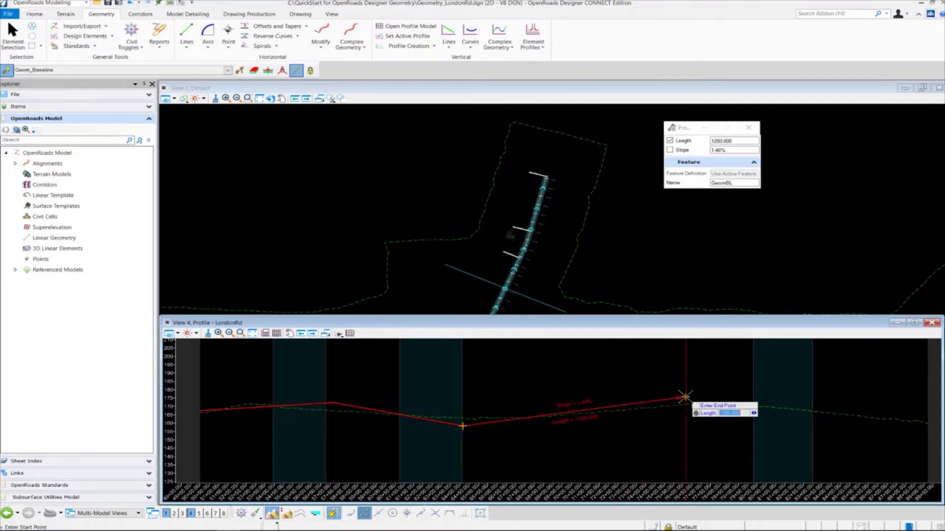
key("Tab")
type("1.0")
type("%")
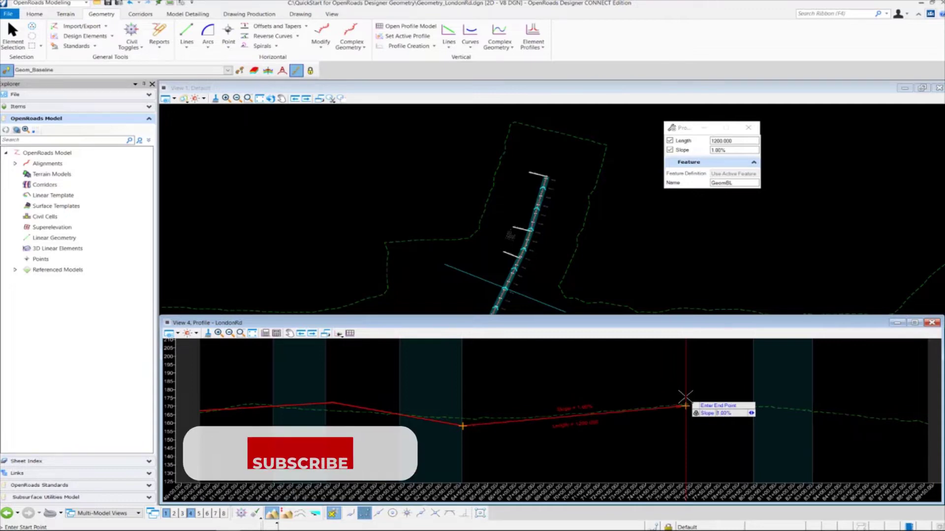
key("Return")
left_click(719, 388)
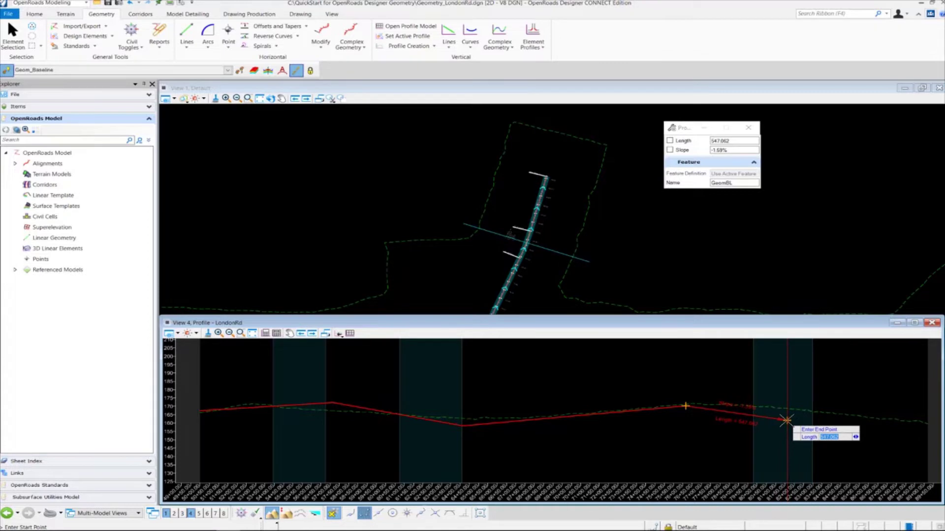
Step: Add a fourth profile line 940 long at a slope of -0.5% and finish the line sequence
type("940")
key("Return")
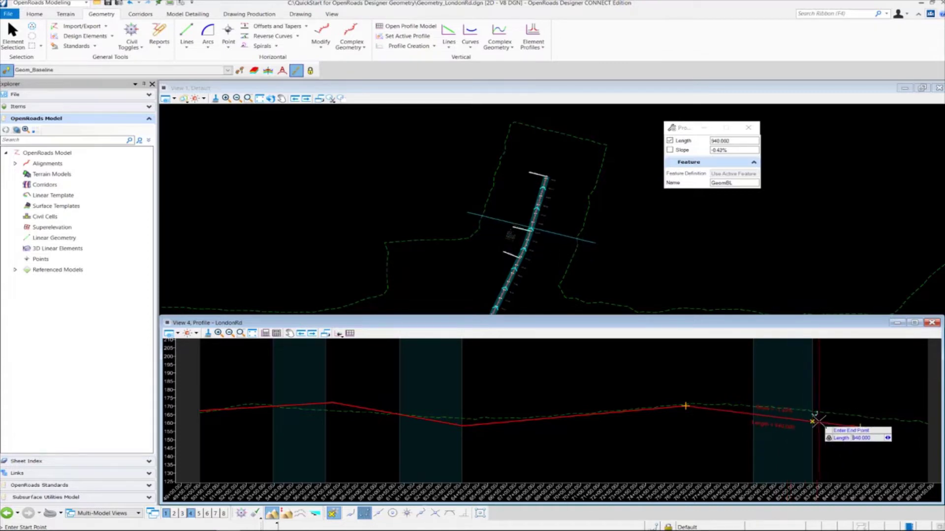
key("Tab")
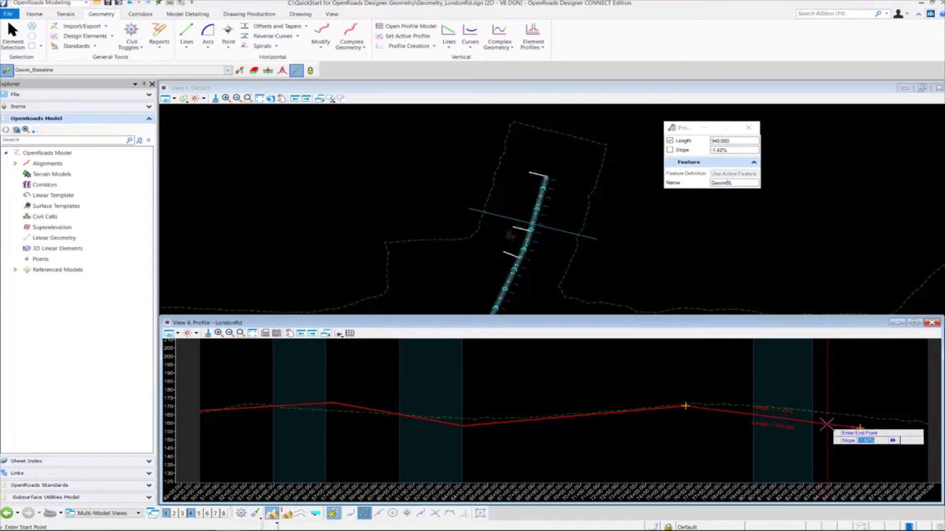
key("BackSpace")
type("0.5%")
key("Return")
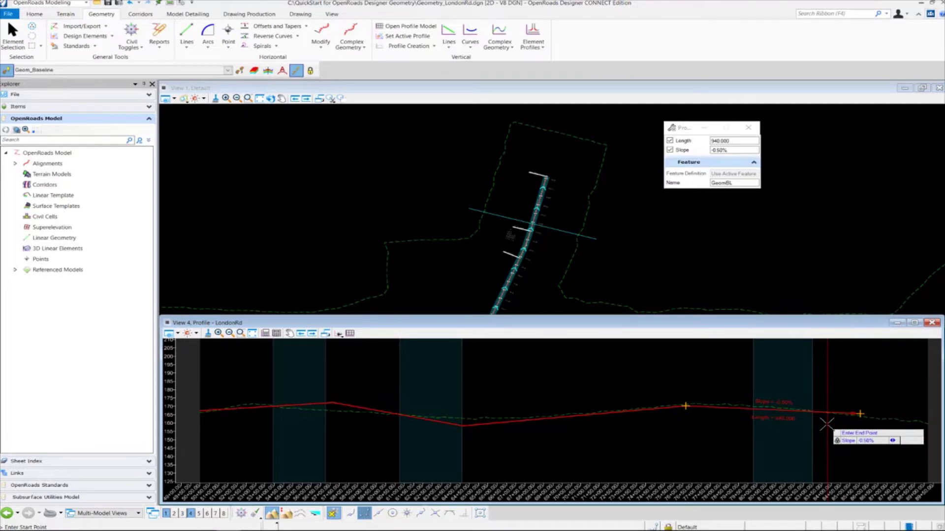
key("Left")
left_click(865, 440)
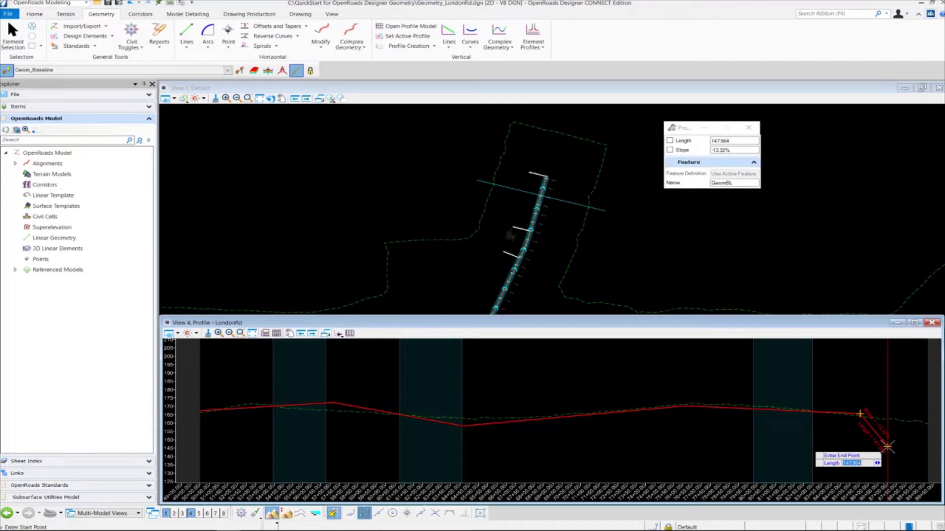
right_click(886, 446)
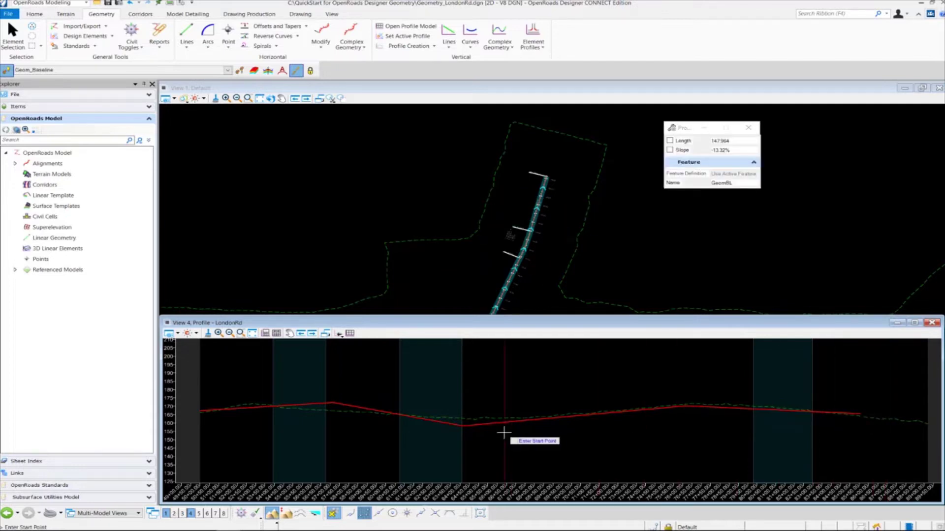
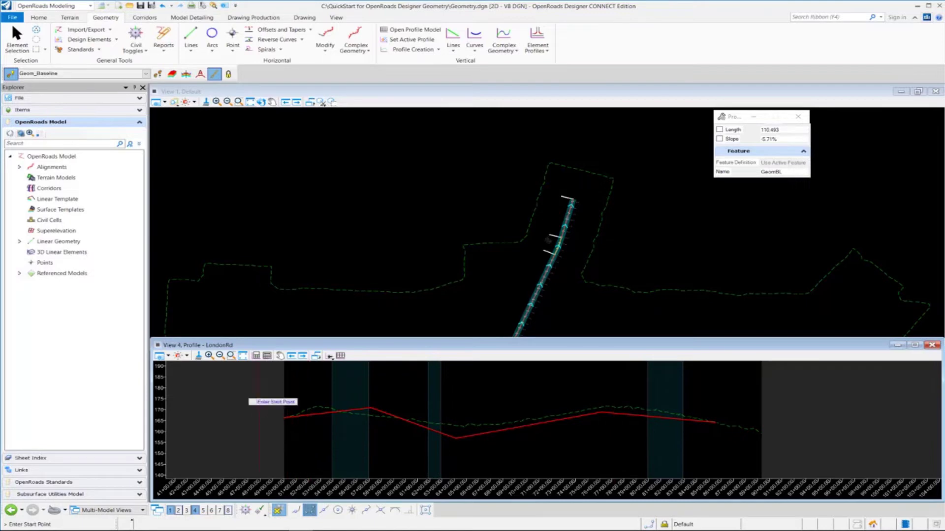
Step: Select the first profile line and examine its editable slope and length values without changing them
left_click(17, 45)
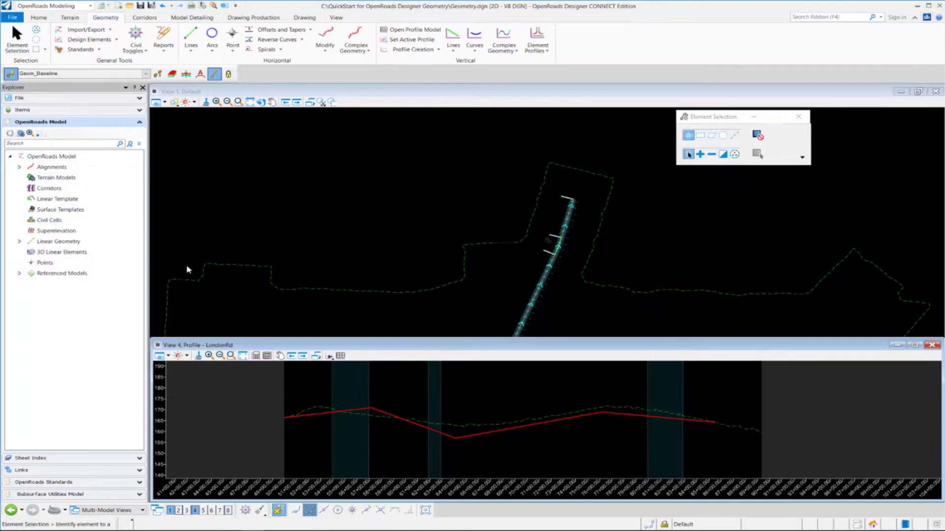
left_click(317, 417)
scroll(317, 418, "up", 2)
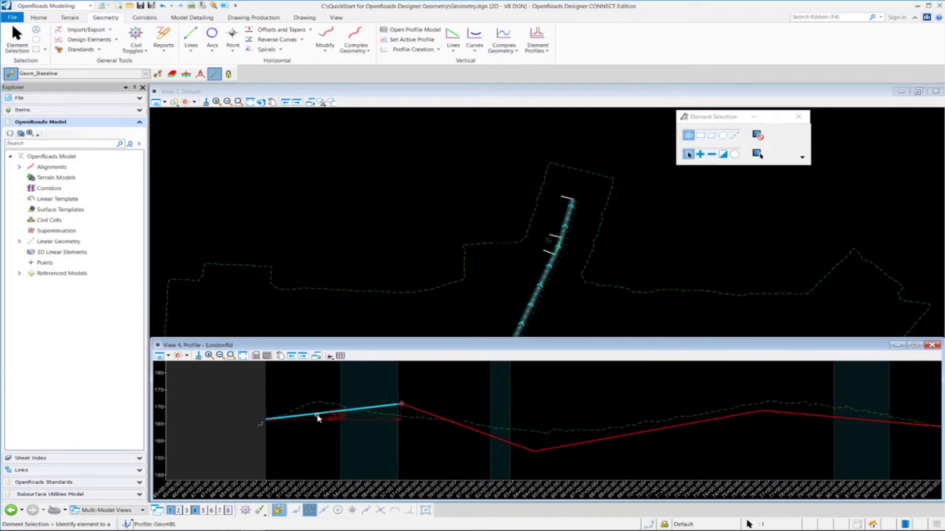
scroll(318, 417, "up", 2)
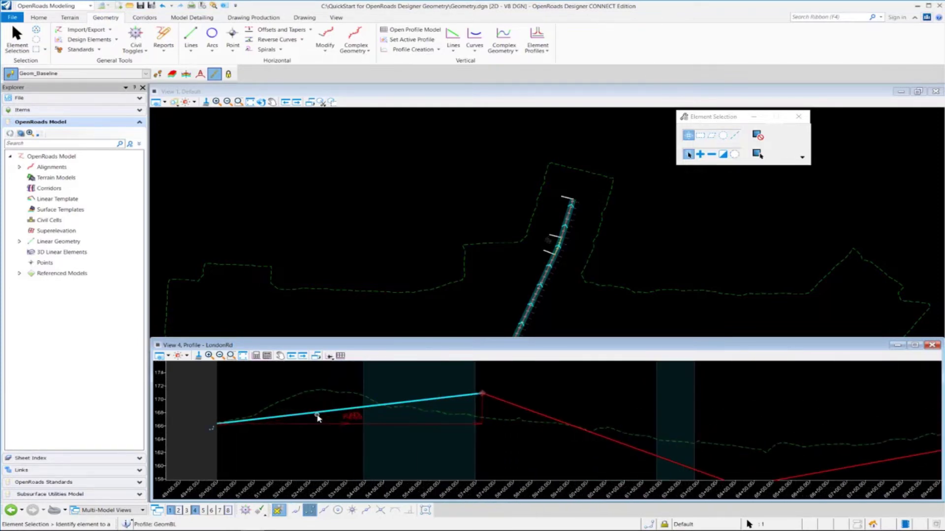
left_click(358, 411)
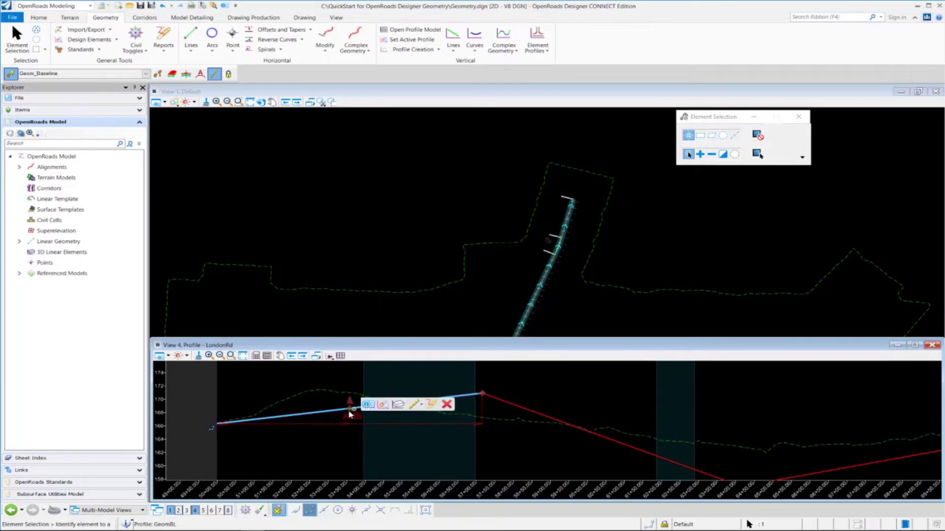
mouse_move(358, 420)
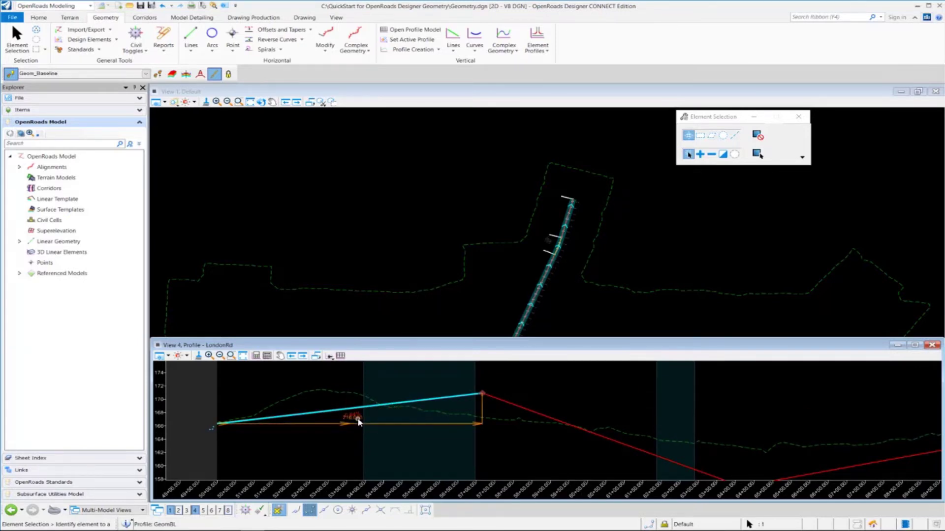
scroll(357, 421, "up", 2)
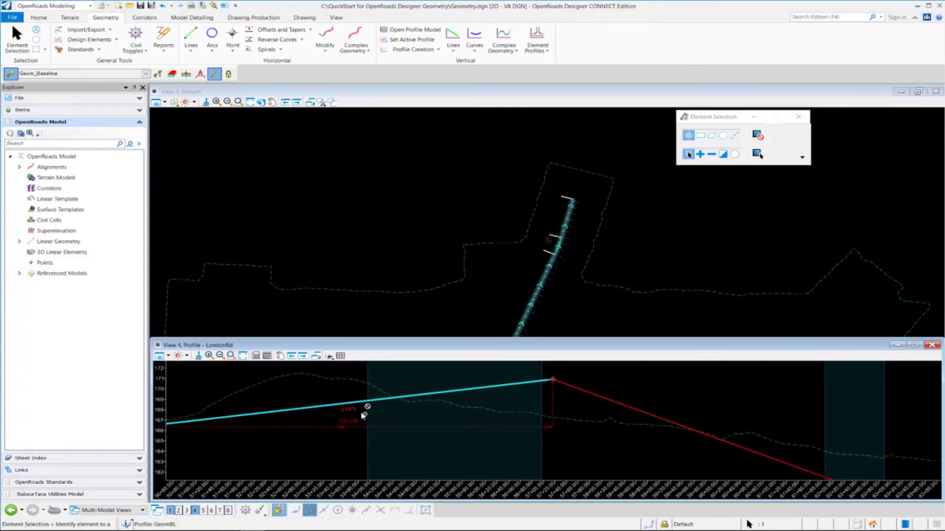
left_click(353, 412)
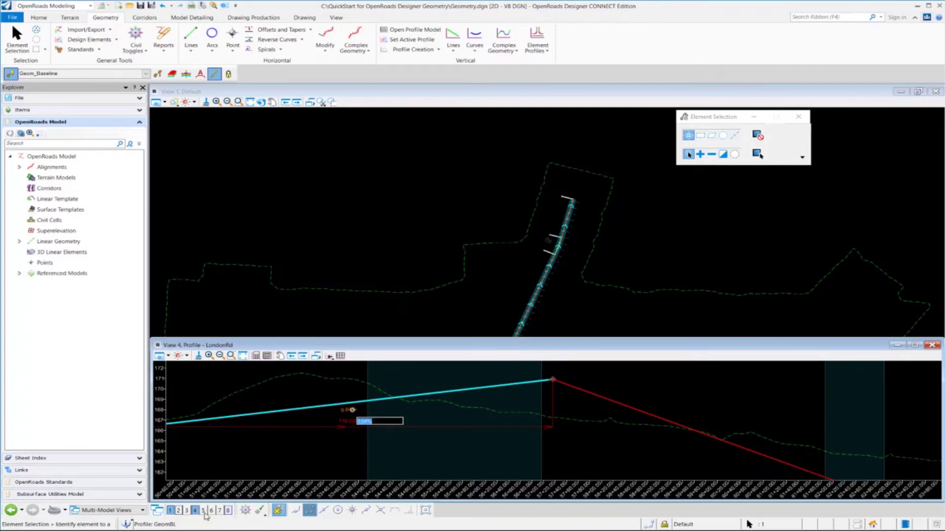
left_click(352, 421)
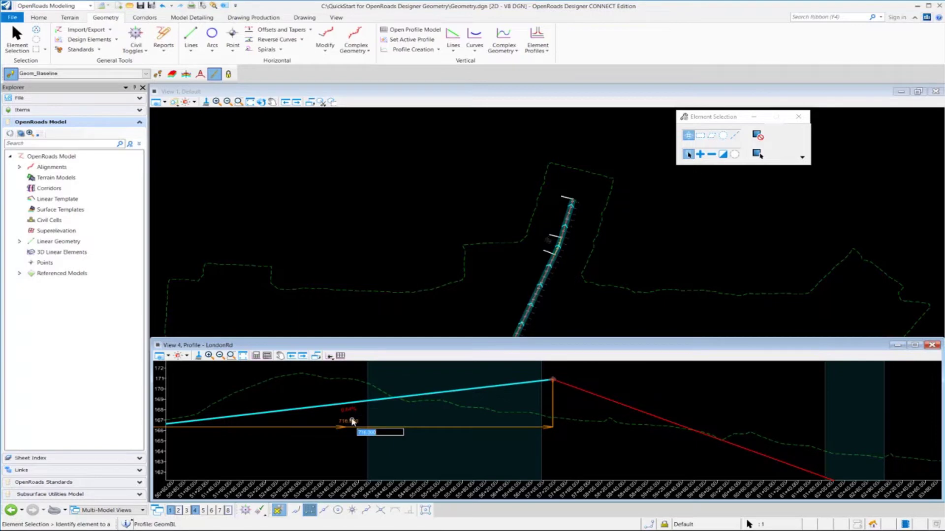
left_click(350, 413)
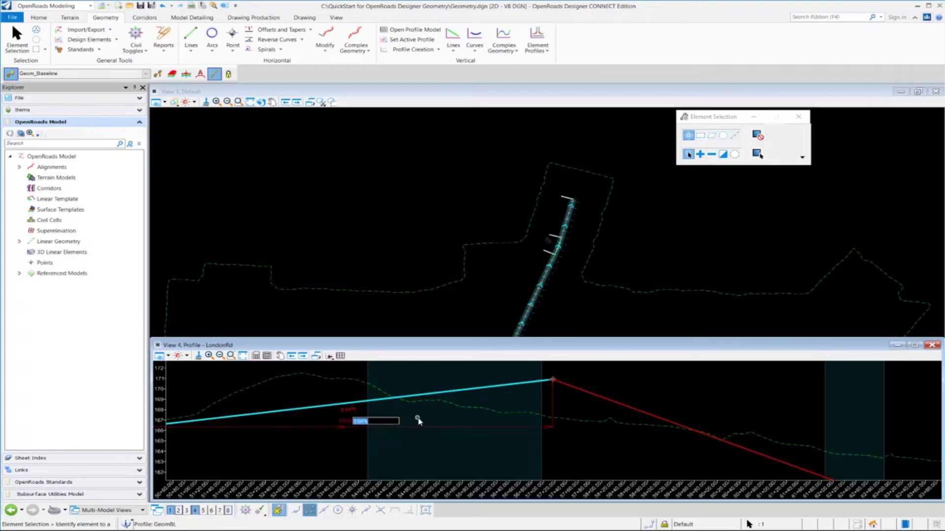
key("Escape")
Step: Select the second, third and fourth profile lines in turn to check their slopes and lengths, and clear the selection
scroll(376, 422, "down", 5)
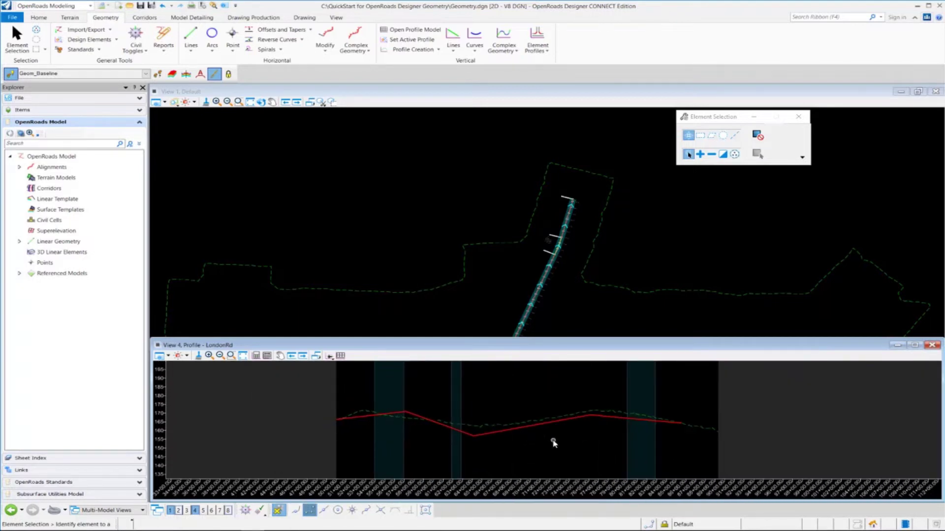
scroll(553, 443, "up", 2)
left_click(349, 404)
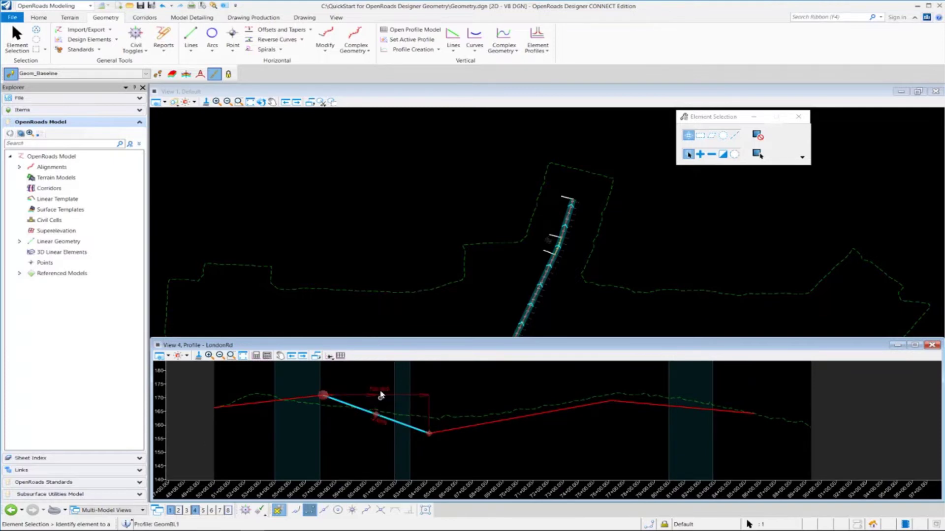
left_click(478, 424)
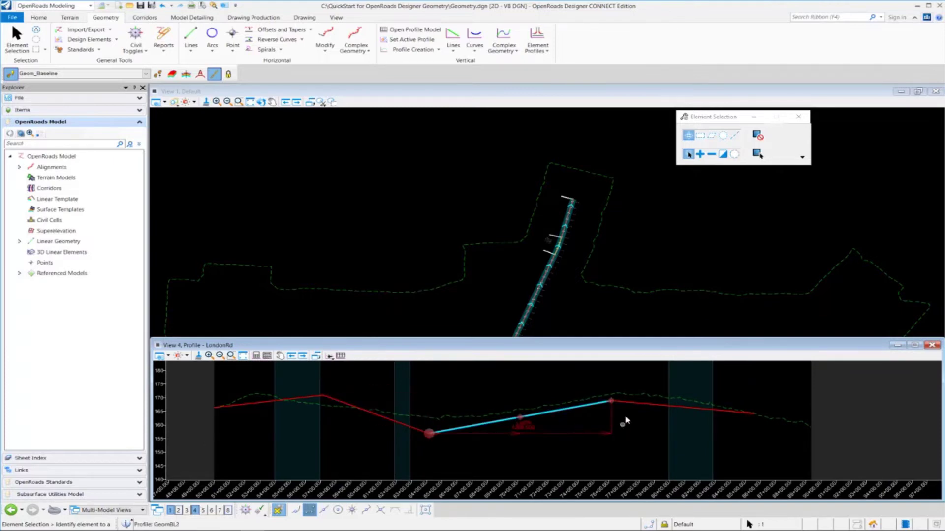
left_click(641, 405)
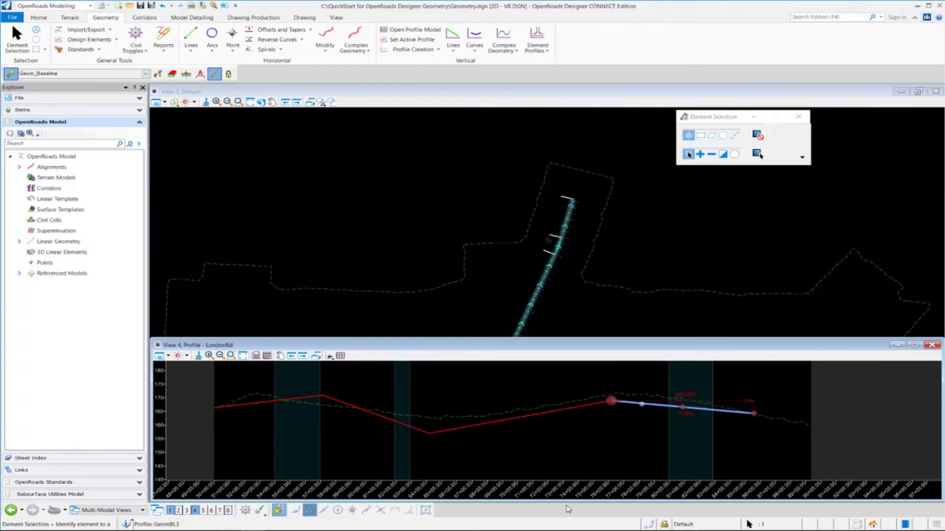
left_click(644, 436)
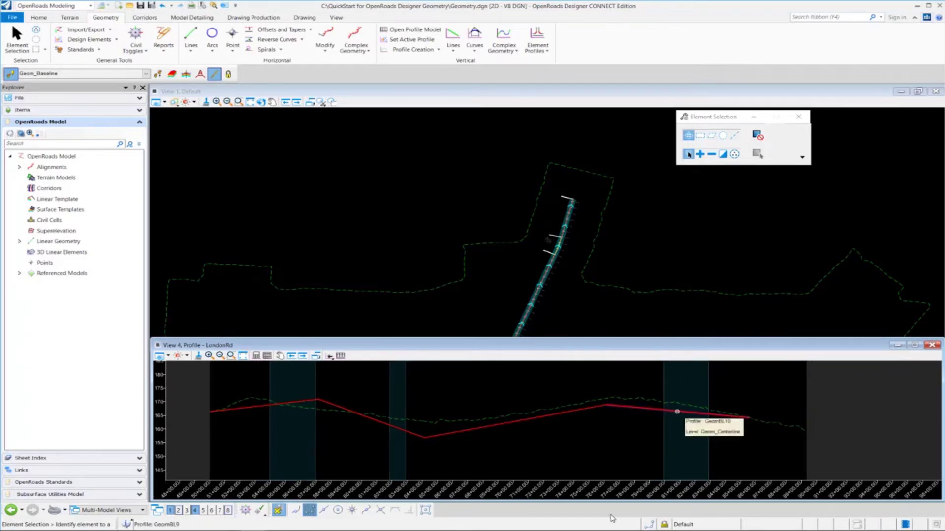
Step: Try to lengthen the fourth profile line by moving its end point farther along the profile
left_click(678, 412)
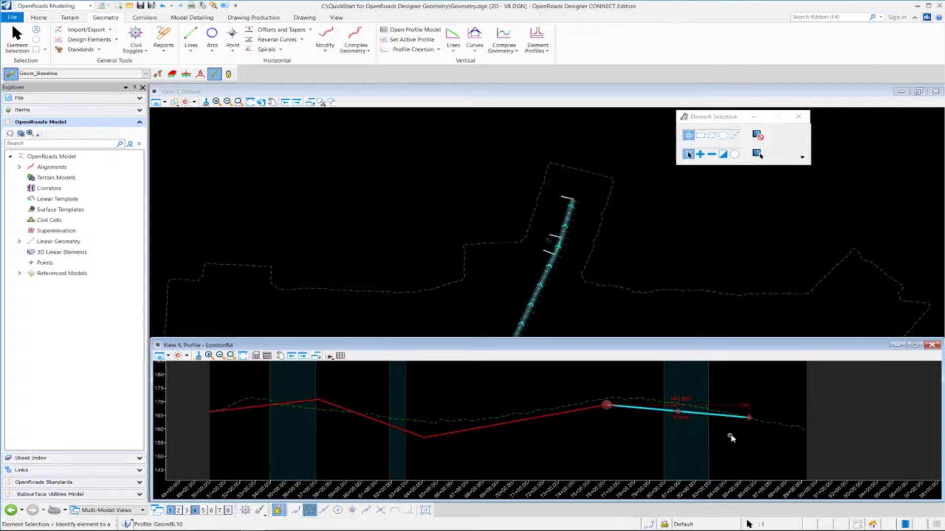
left_click(758, 419)
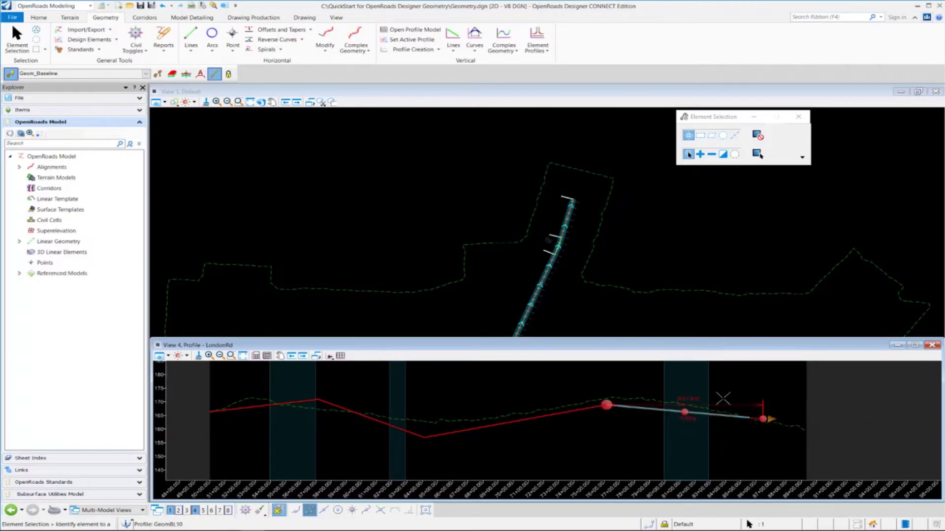
left_click(753, 401)
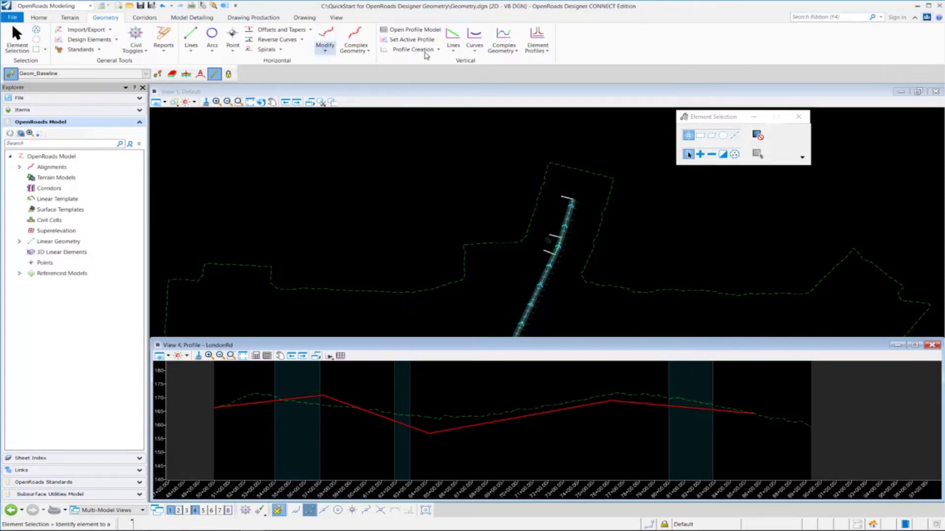
Step: Add a 300 long parabola between the first and second profile lines, trimming both lines to the curve
left_click(475, 51)
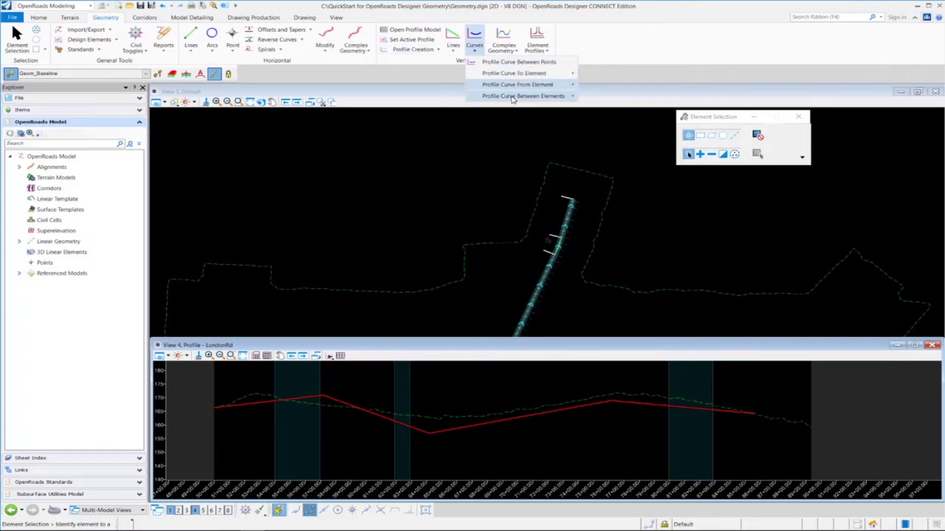
mouse_move(512, 97)
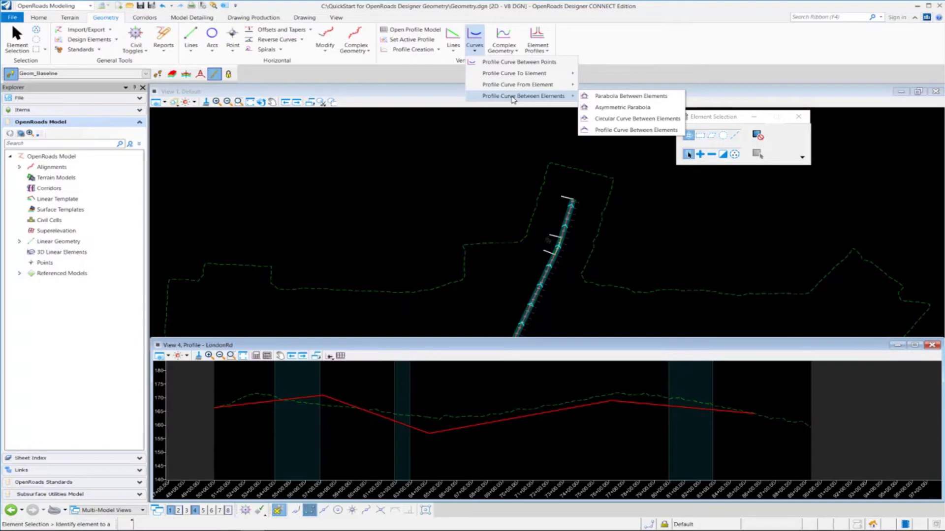
left_click(632, 97)
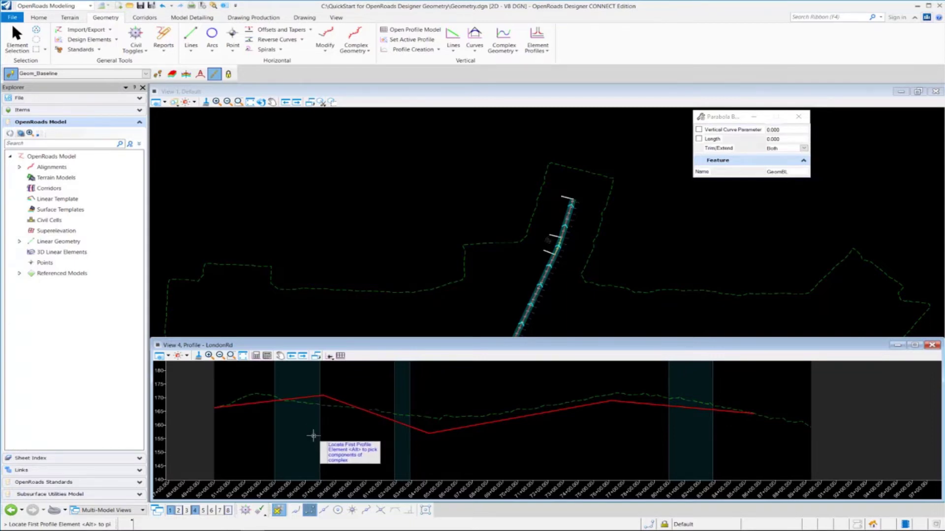
left_click(298, 399)
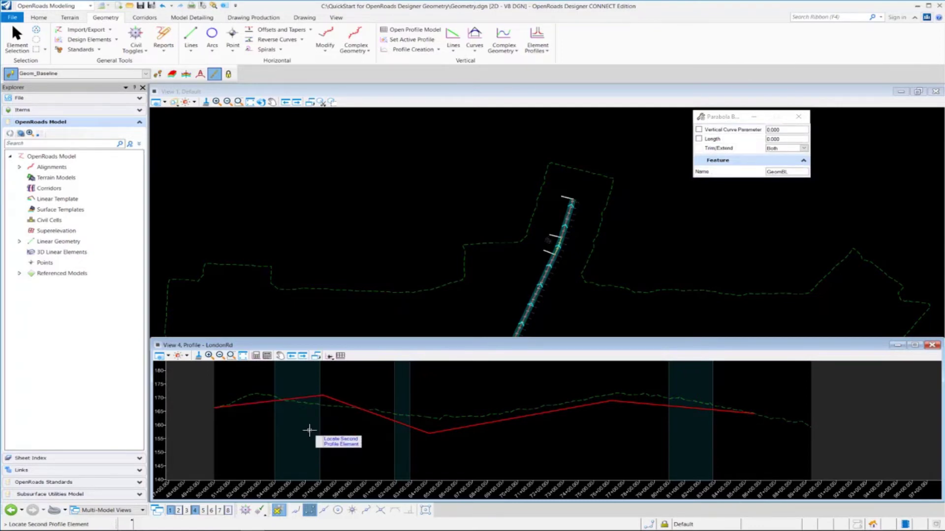
left_click(339, 402)
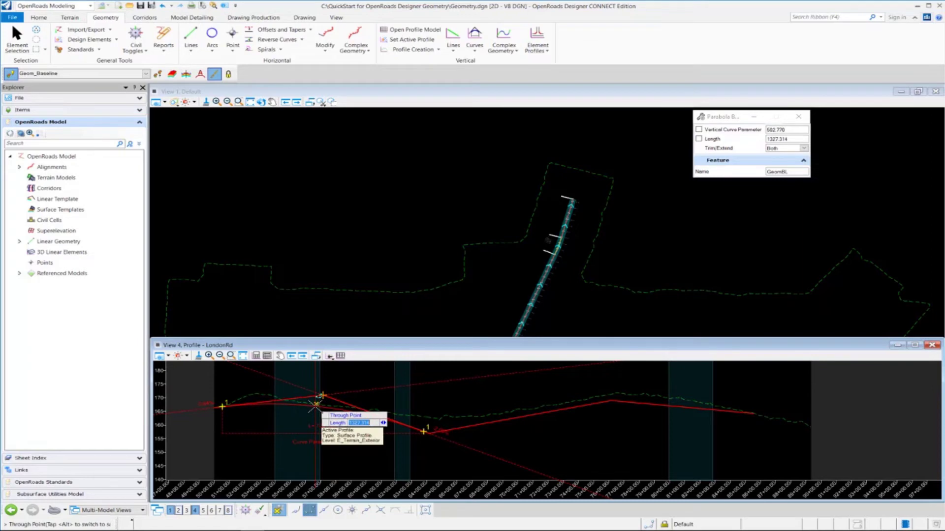
type("300")
key("Return")
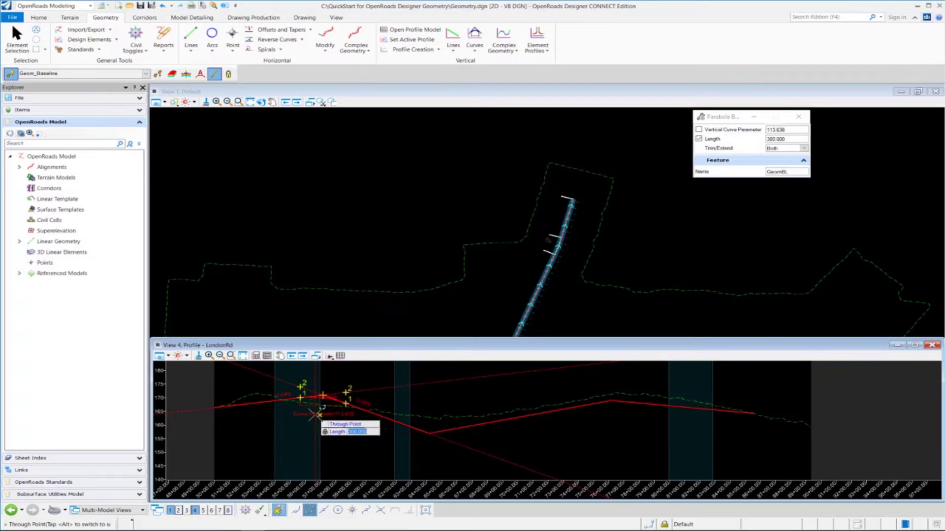
left_click(284, 430)
left_click(286, 429)
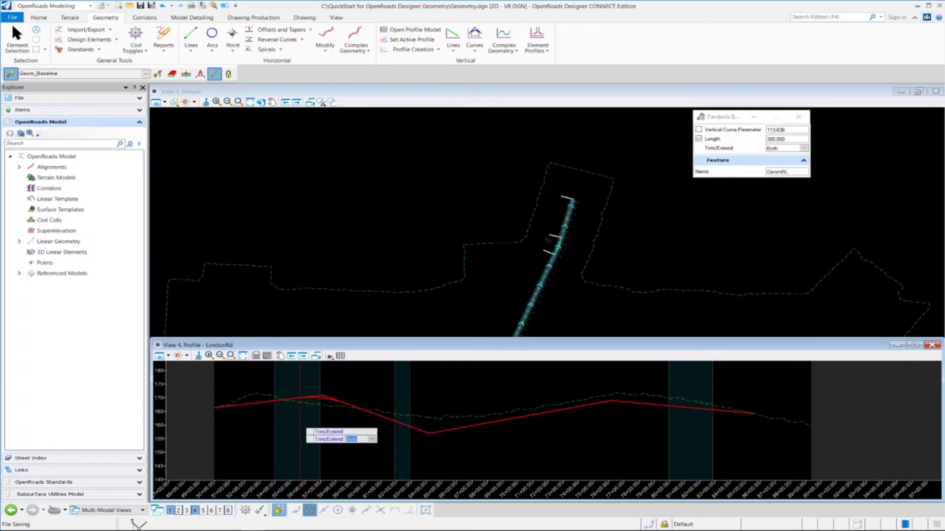
left_click(300, 422)
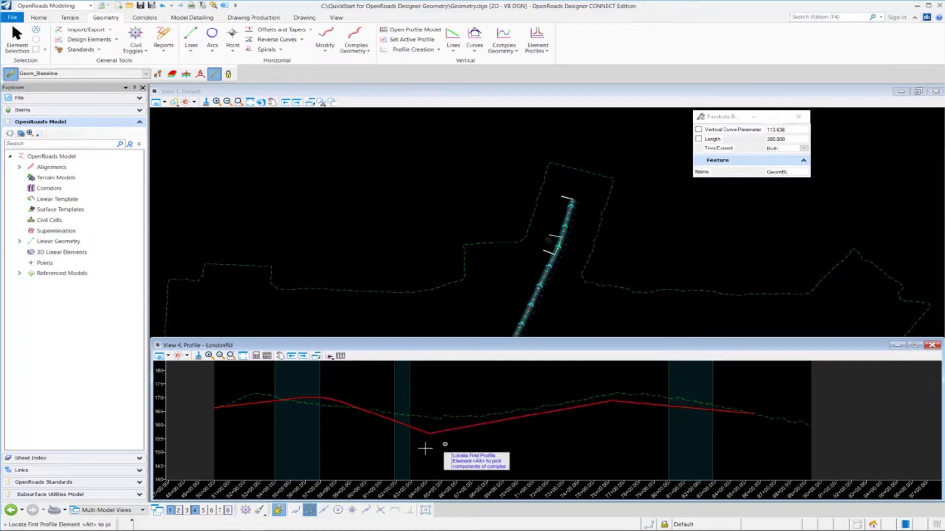
Step: Add a parabola with a vertical curve parameter of 171 between the second and third profile lines, trimming both
left_click(405, 424)
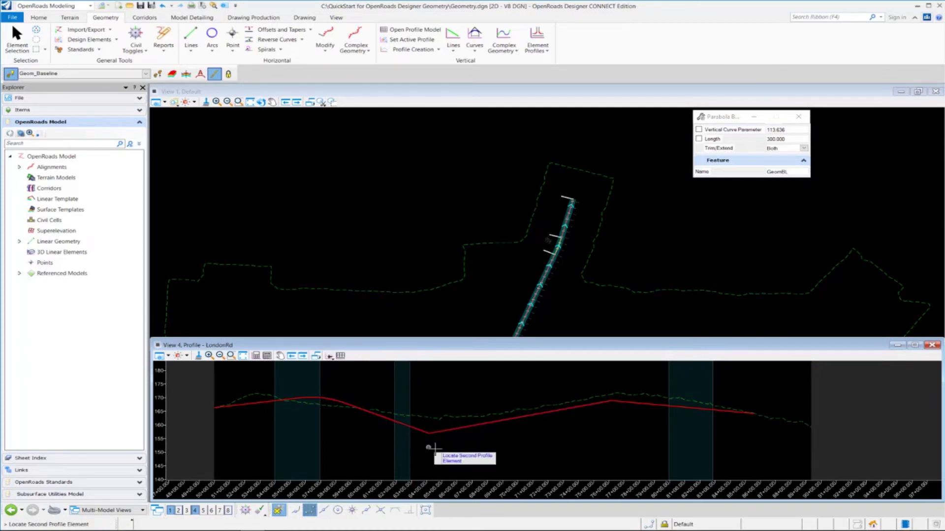
left_click(453, 431)
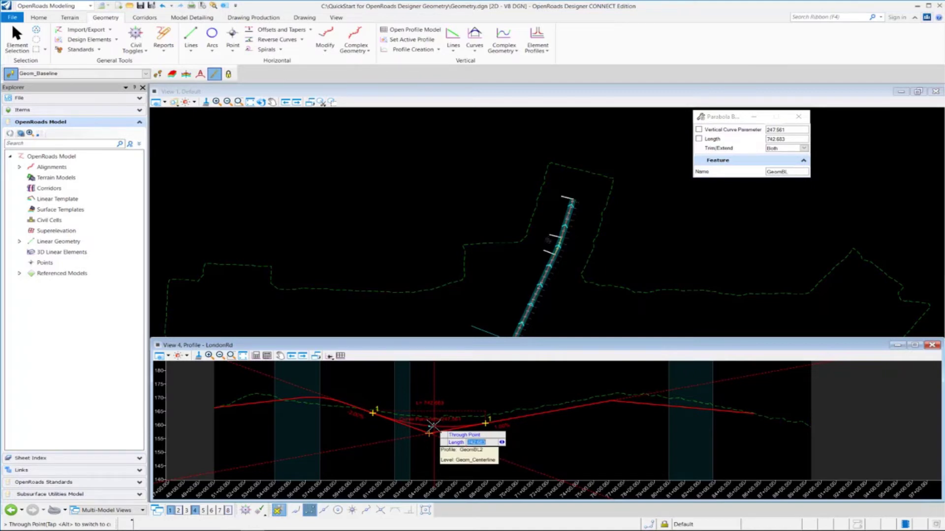
key("Right")
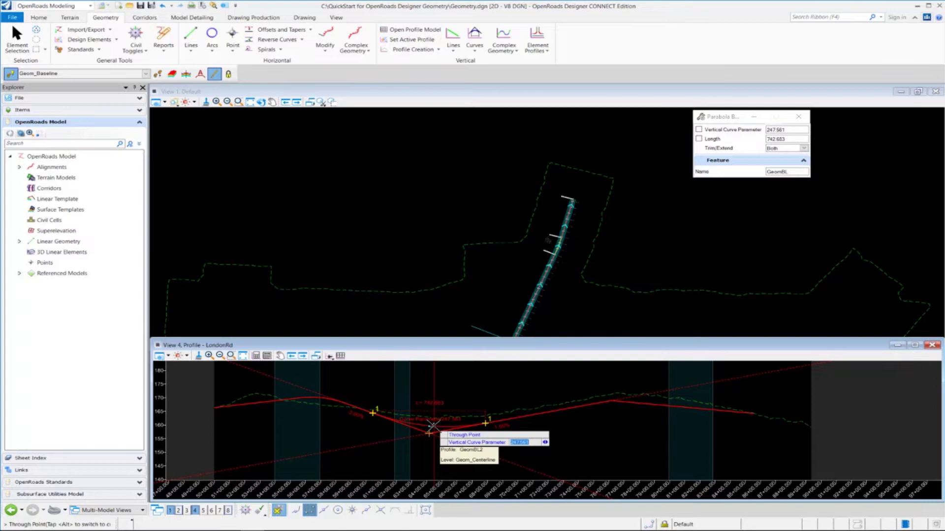
type("171")
key("Return")
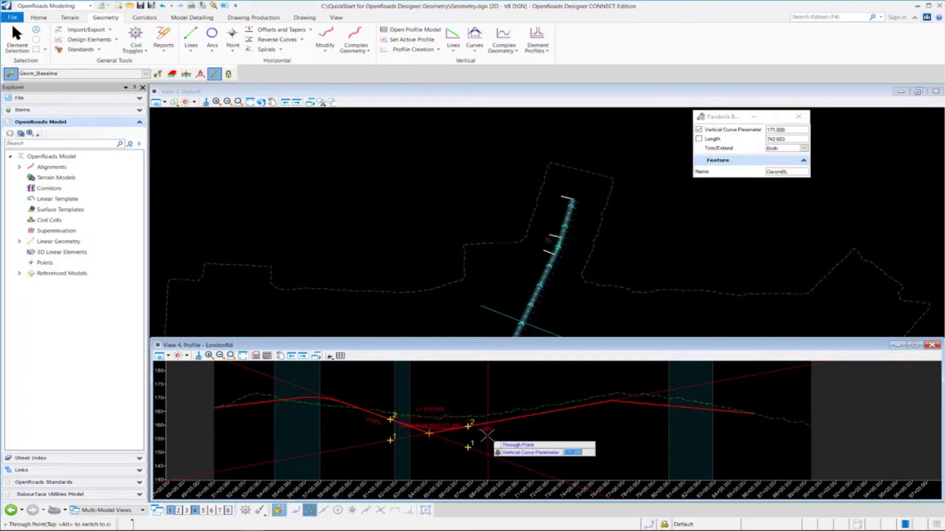
left_click(486, 435)
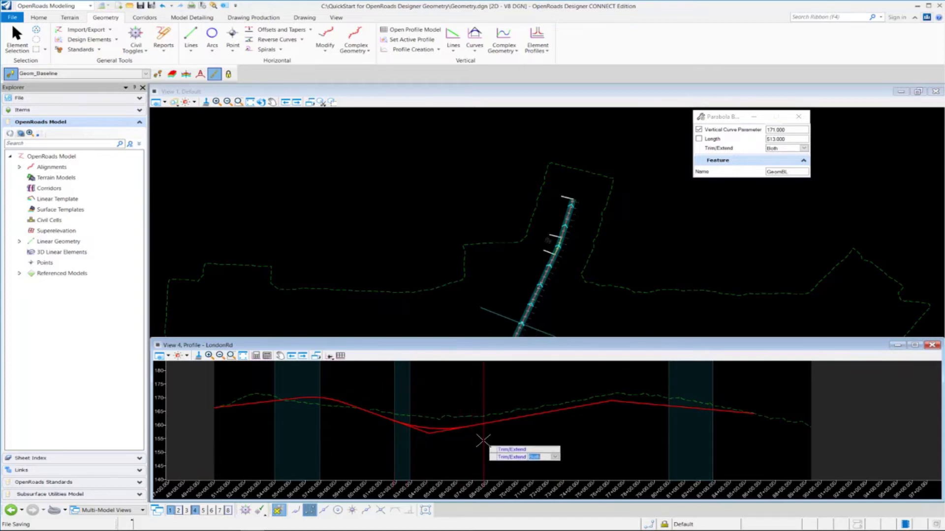
left_click(483, 441)
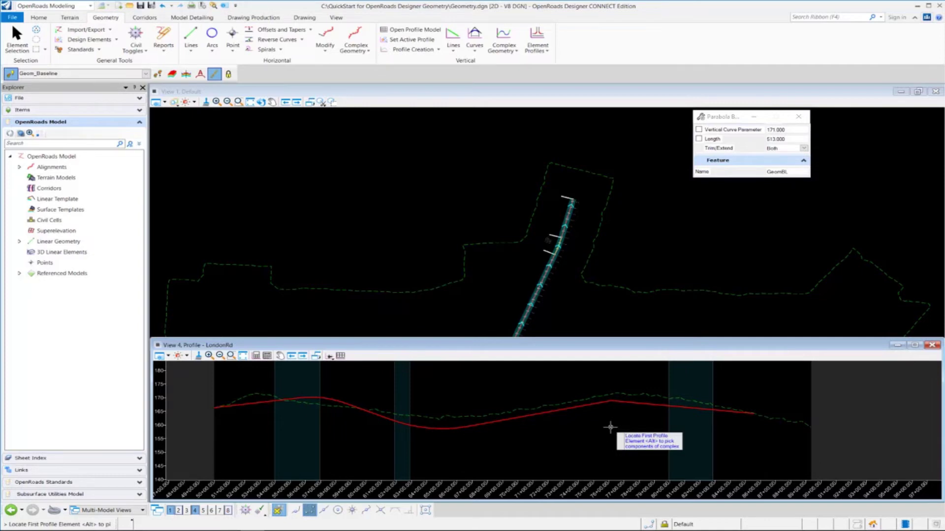
Step: Add a 400 long parabola between the third and fourth profile lines, trimming both lines to the curve
left_click(576, 411)
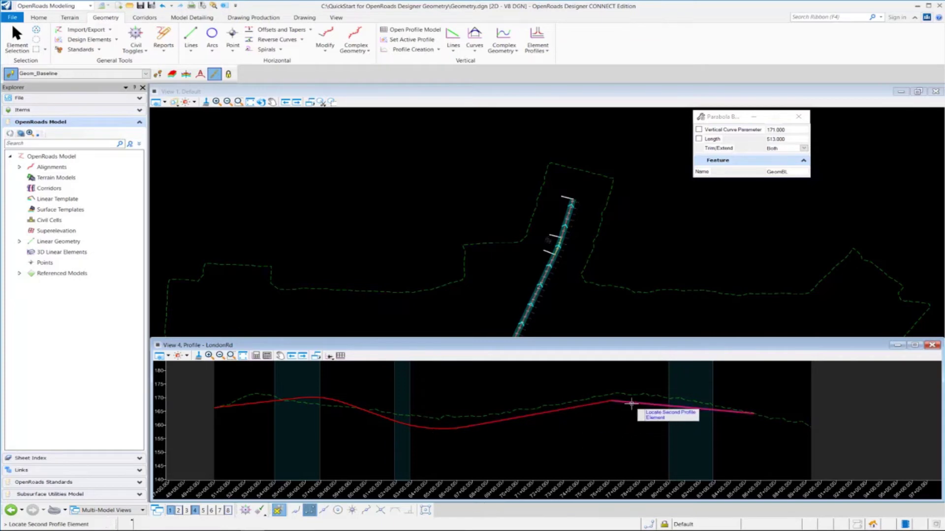
left_click(630, 404)
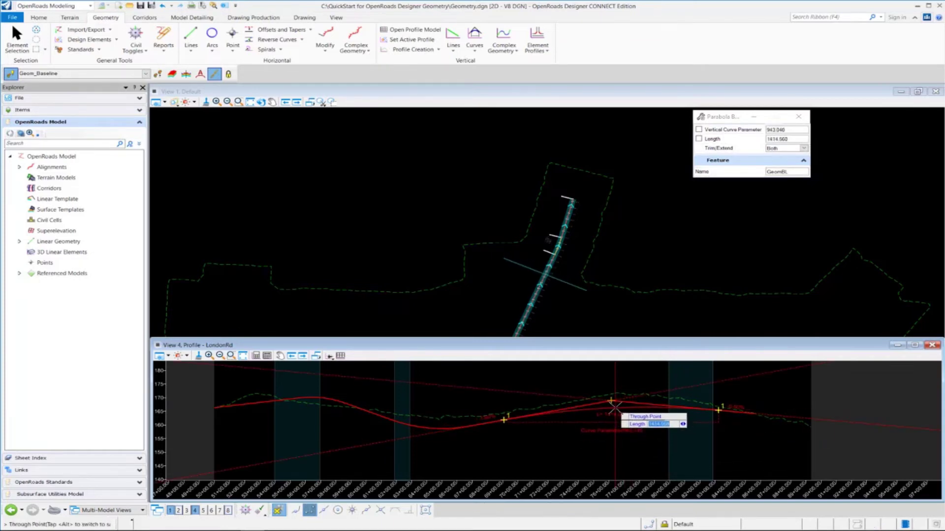
type("400")
key("Return")
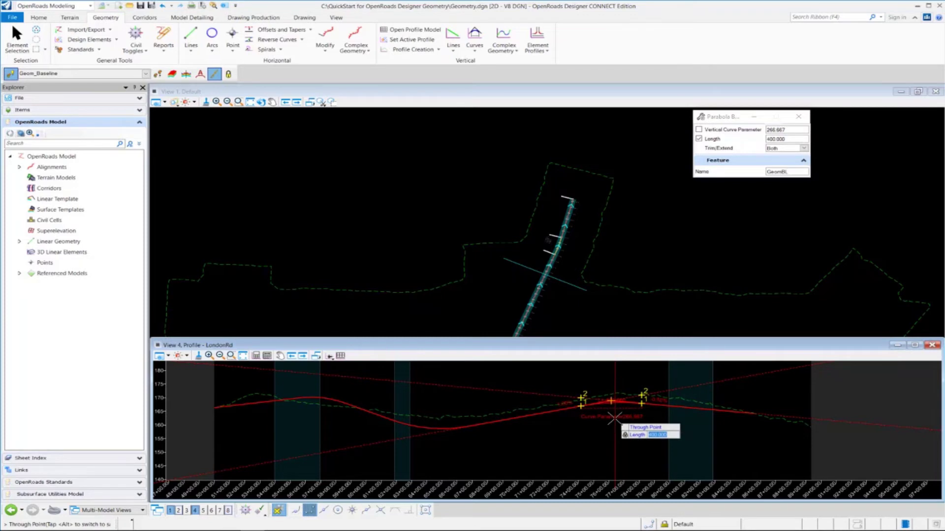
left_click(571, 431)
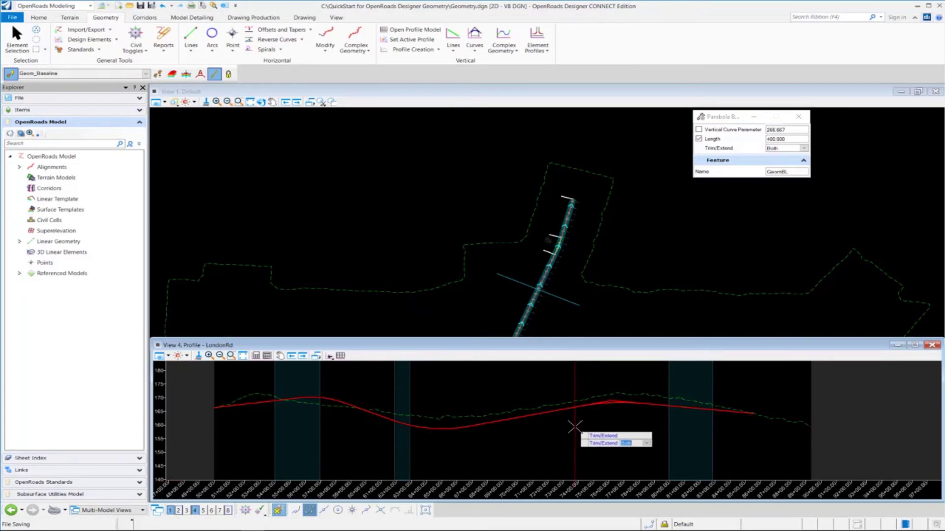
left_click(574, 427)
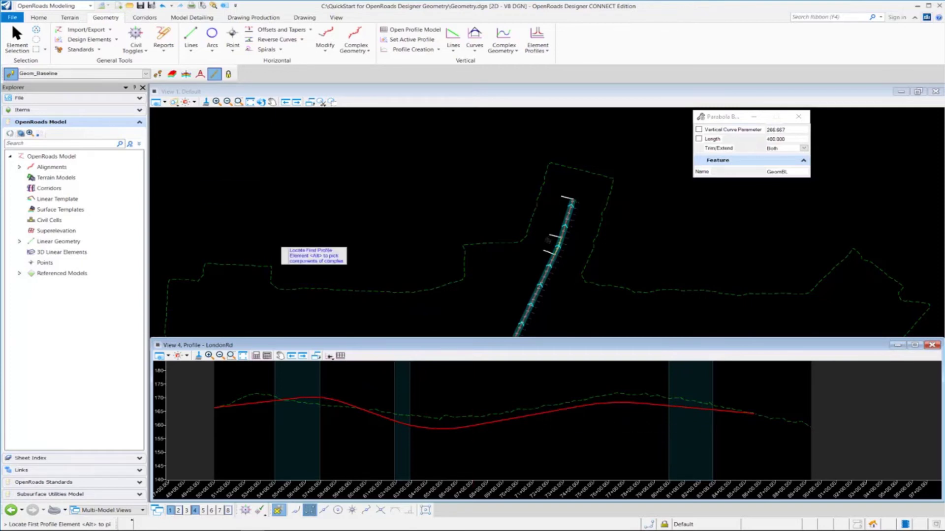
Step: Set the length of the first parabola, at the first crest, to 400
left_click(17, 37)
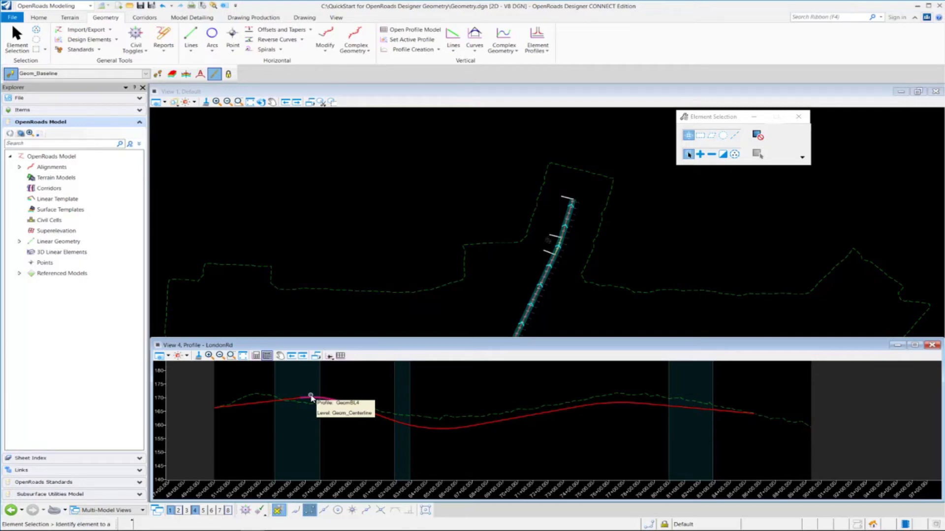
left_click(313, 399)
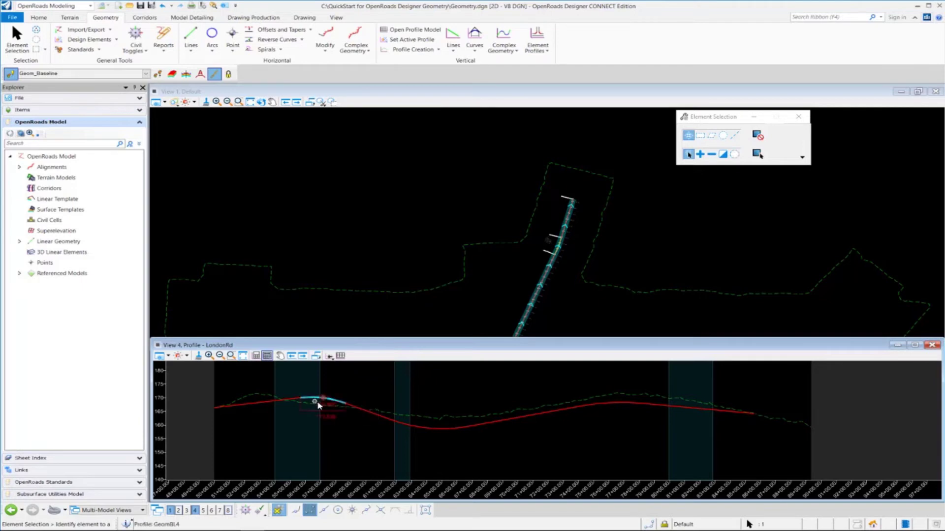
scroll(328, 407, "up", 3)
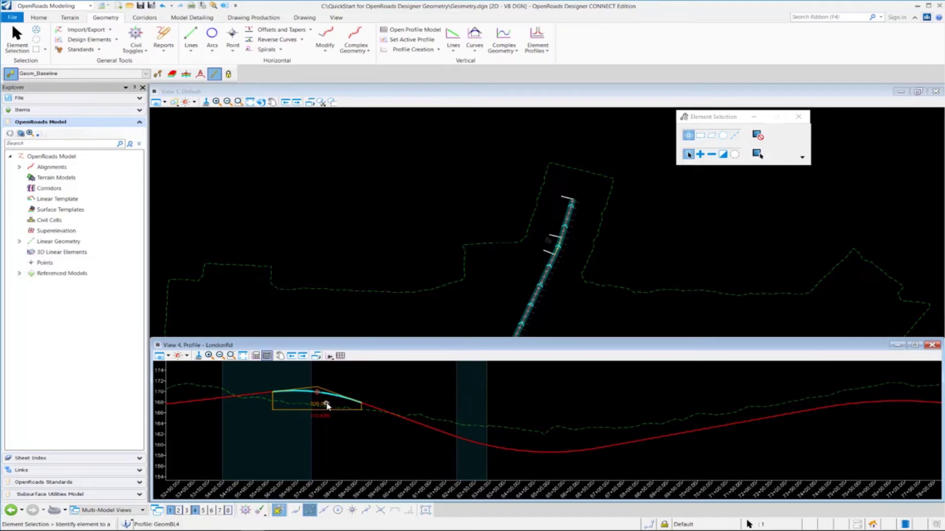
left_click(329, 407)
type("400")
key("Return")
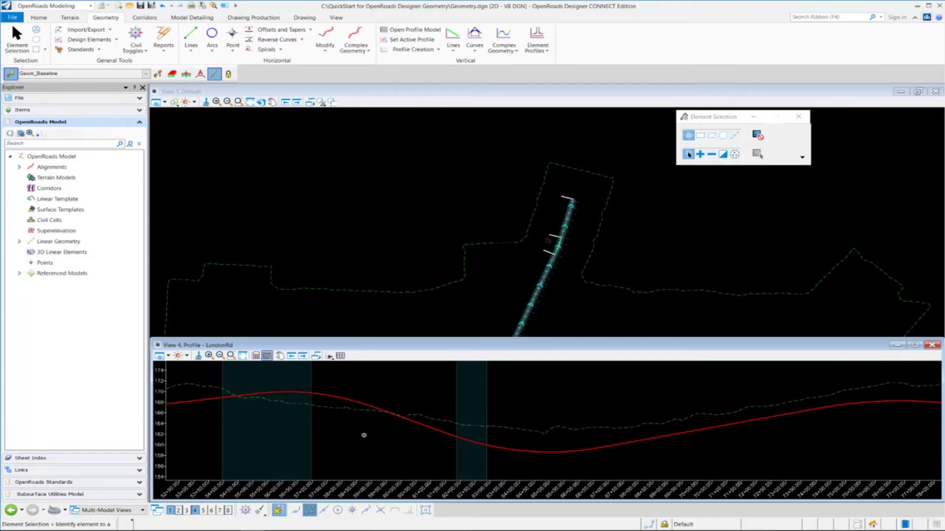
Step: Start Profile Complex By Elements and set its method to Automatic with a maximum gap of 0.1
scroll(365, 438, "down", 4)
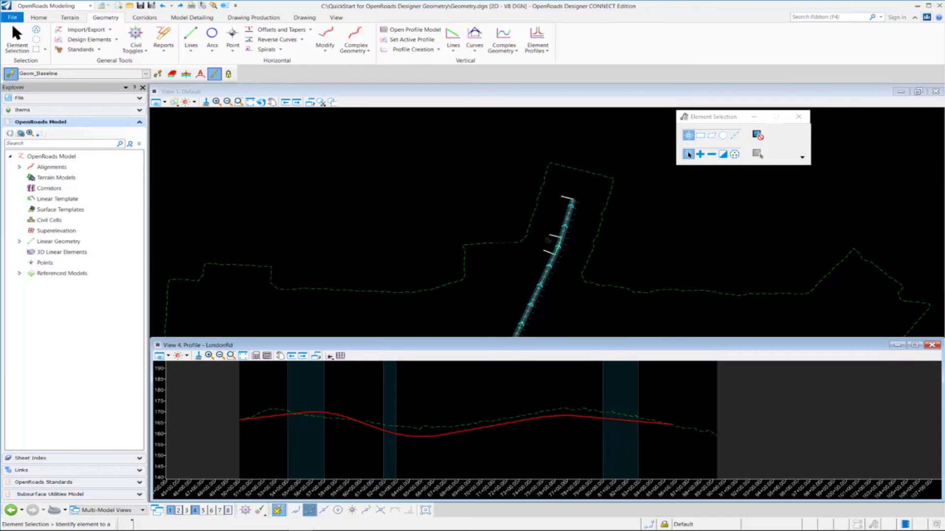
left_click(238, 102)
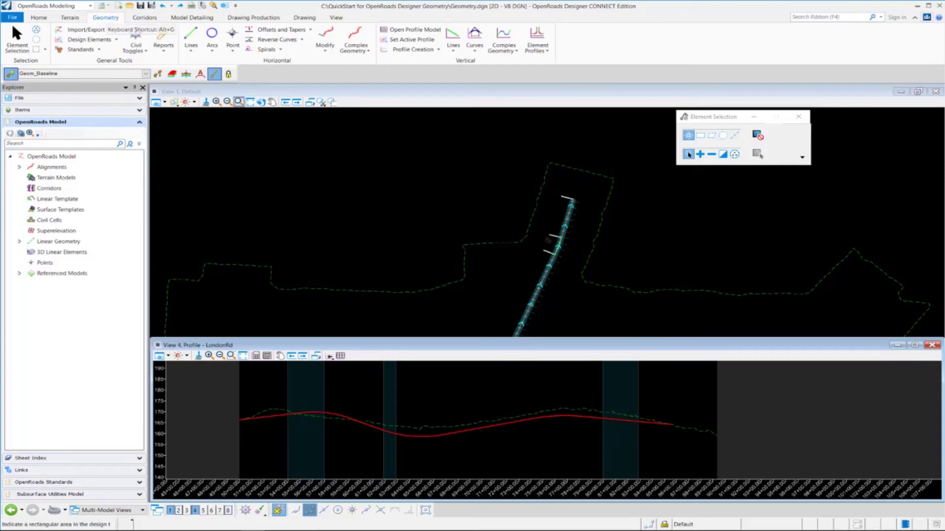
left_click(518, 51)
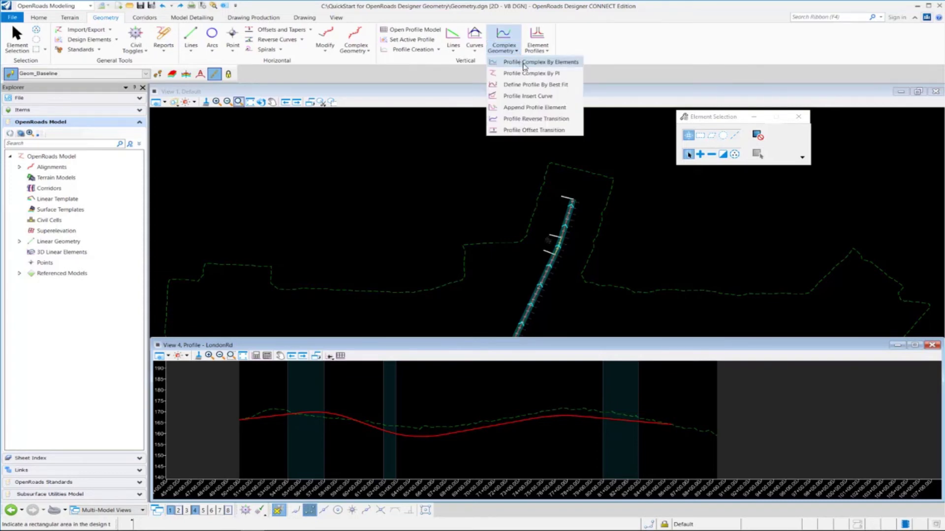
left_click(525, 65)
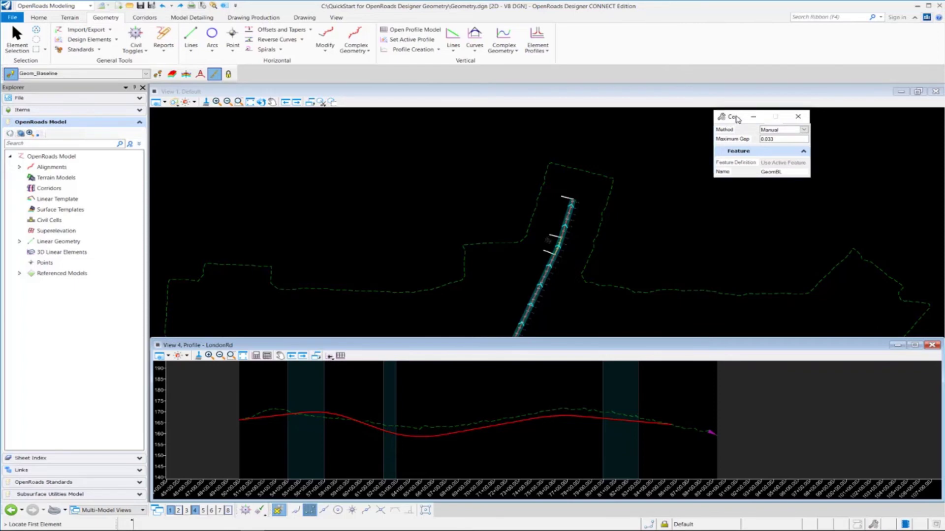
left_click_drag(748, 117, 676, 154)
left_click(734, 168)
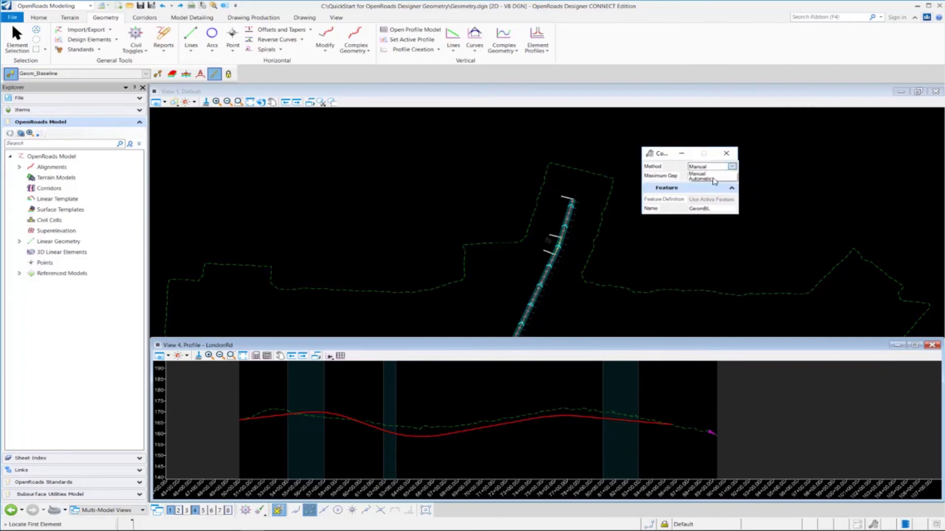
left_click(707, 178)
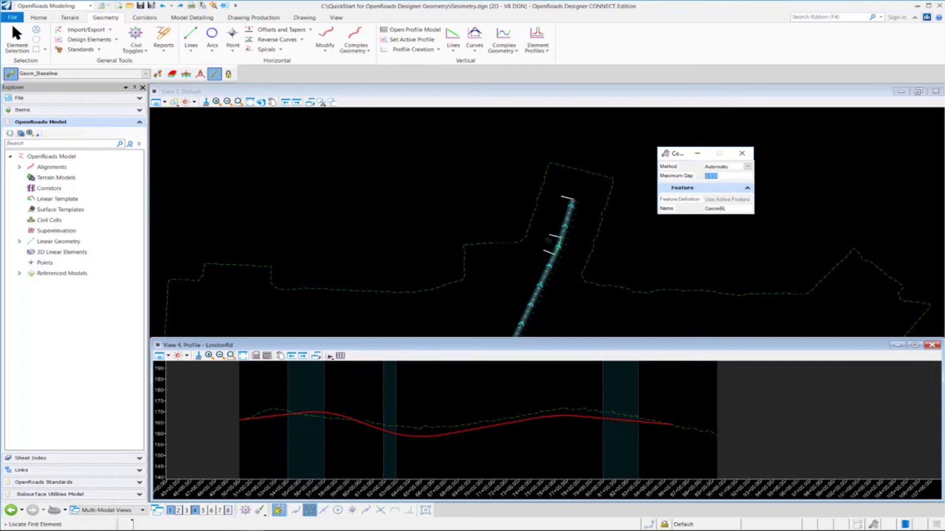
type("0.1")
Step: Name the complex profile LondonRd
left_click(731, 208)
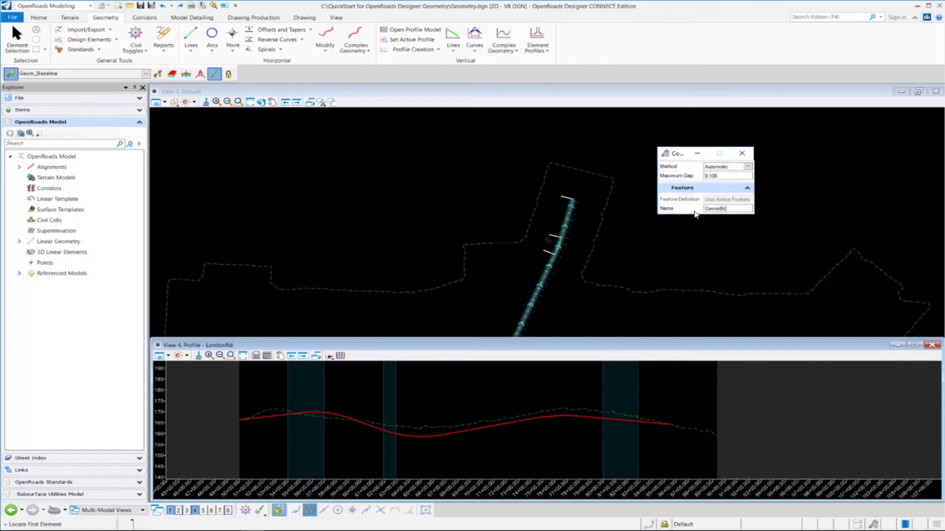
left_click_drag(735, 209, 699, 209)
type("LondonRD")
key("BackSpace")
type("d")
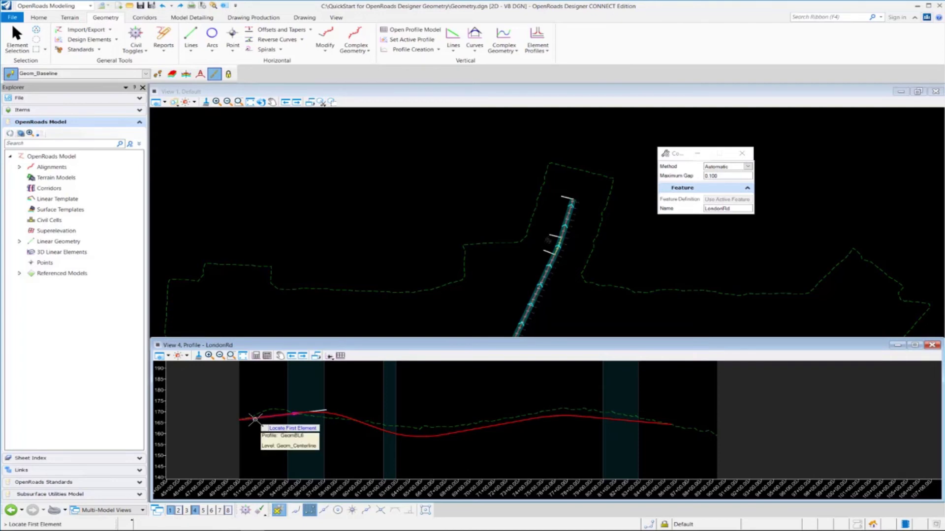
scroll(254, 420, "up", 2)
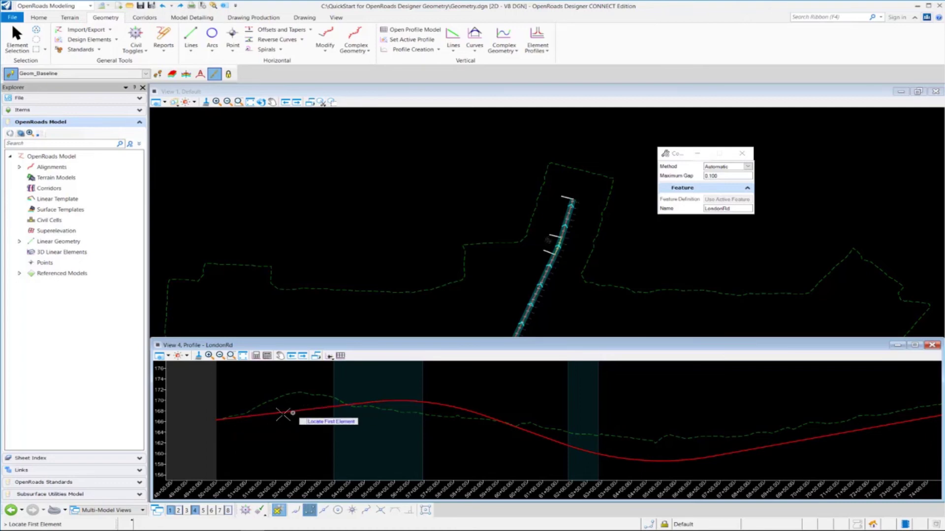
Step: Join the chain of profile lines and parabolas into the LondonRd complex profile, starting from the first tangent
scroll(275, 418, "down", 3)
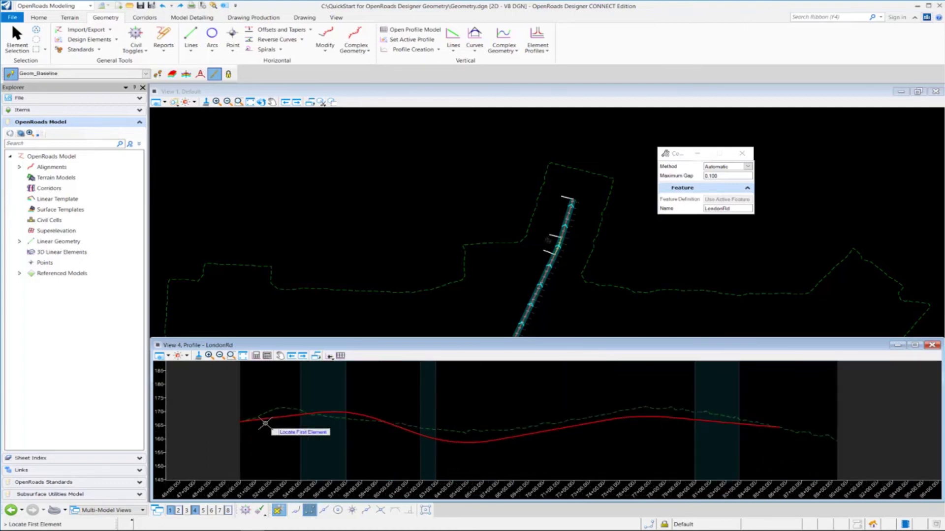
left_click(261, 421)
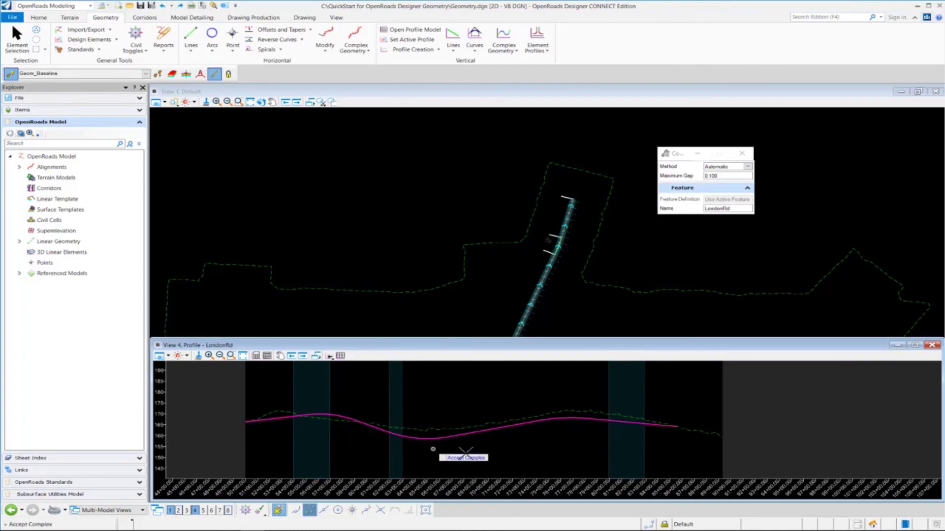
left_click(547, 443)
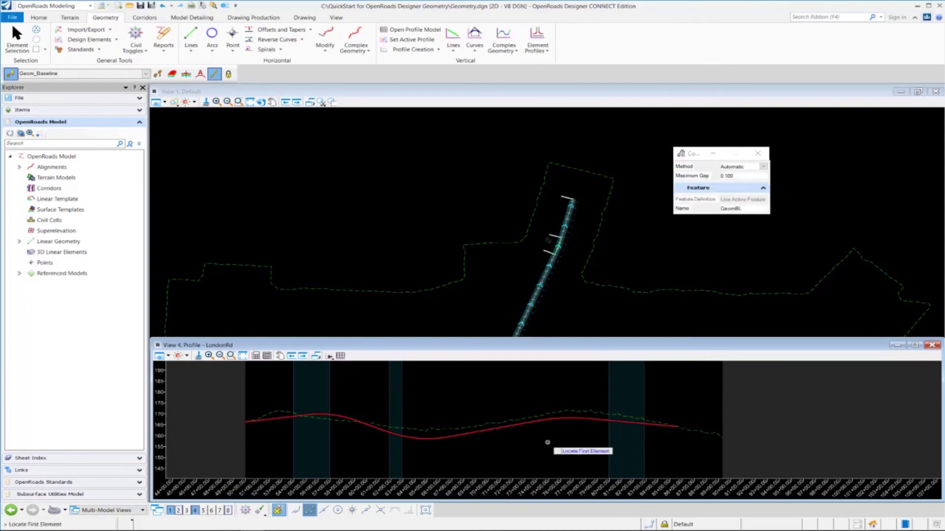
Step: Leave the complex profile command and set the LondonRd profile as the active profile
left_click(17, 46)
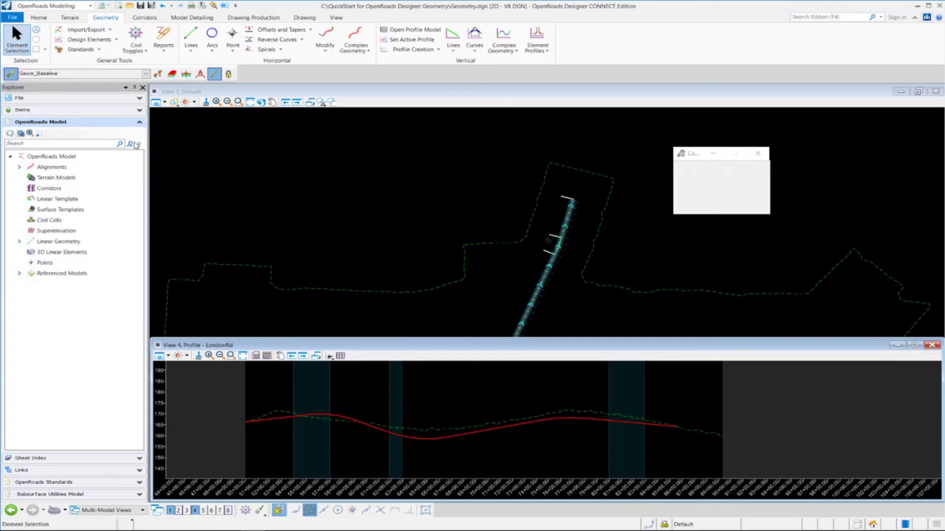
left_click(436, 440)
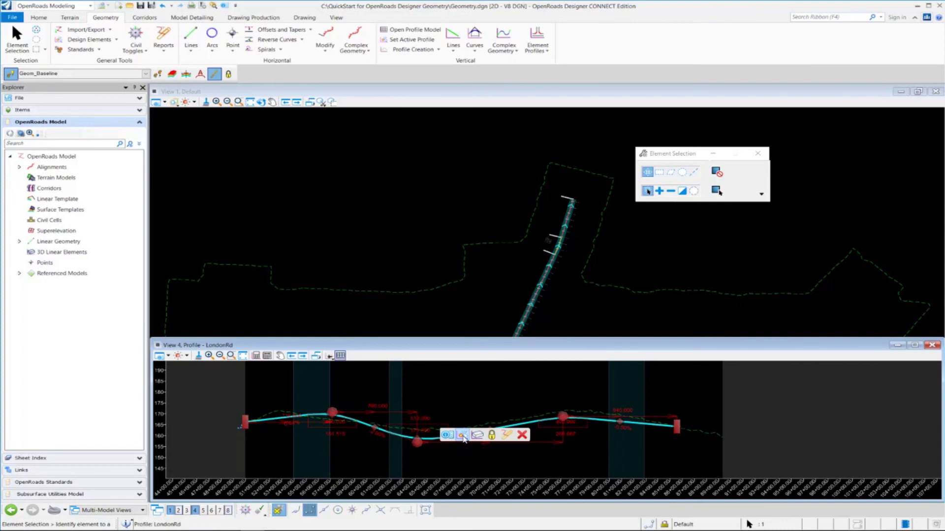
left_click(462, 435)
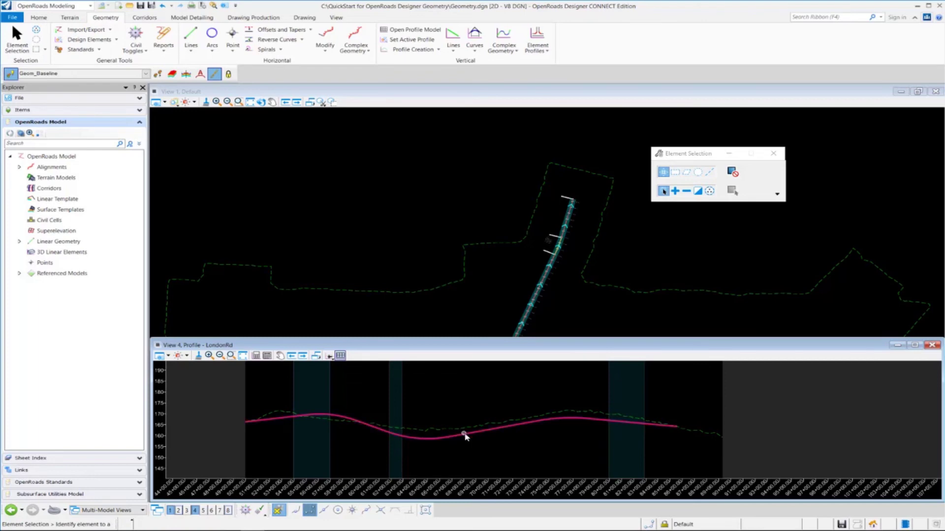
Step: Generate the Profile Report for the active LondonRd profile and review its tangents and parabolas from start to end
left_click(465, 433)
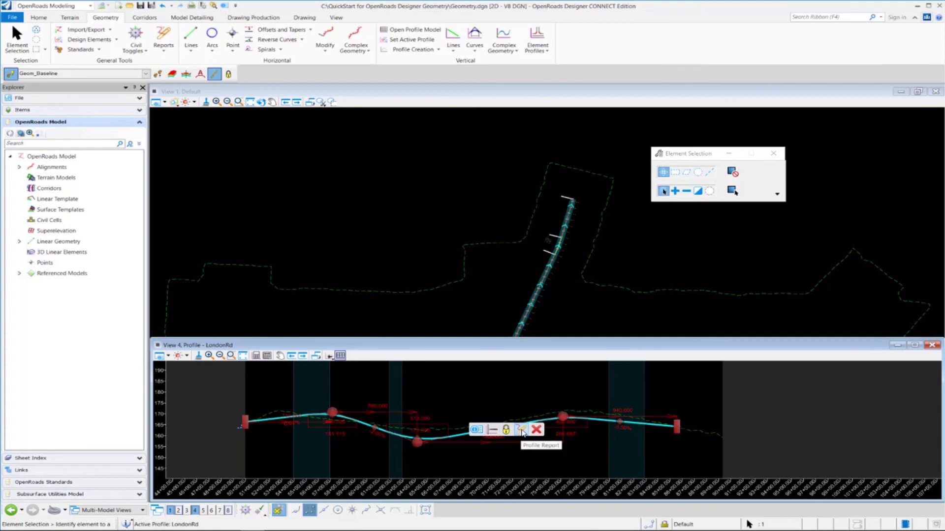
left_click(520, 430)
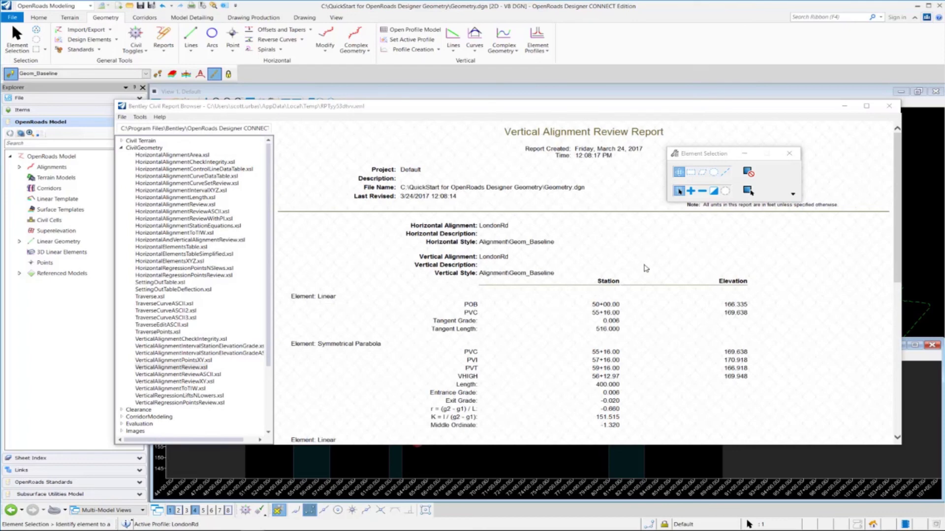
left_click_drag(692, 154, 777, 135)
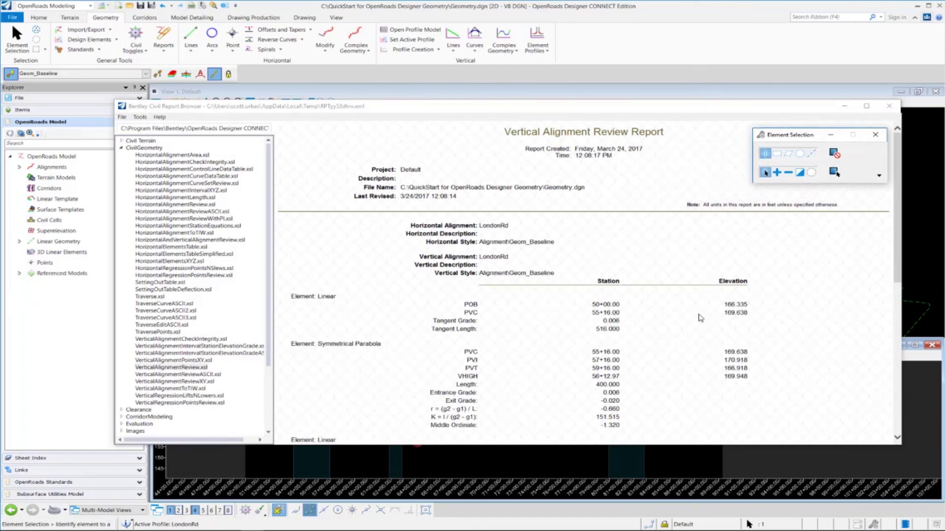
scroll(700, 318, "down", 5)
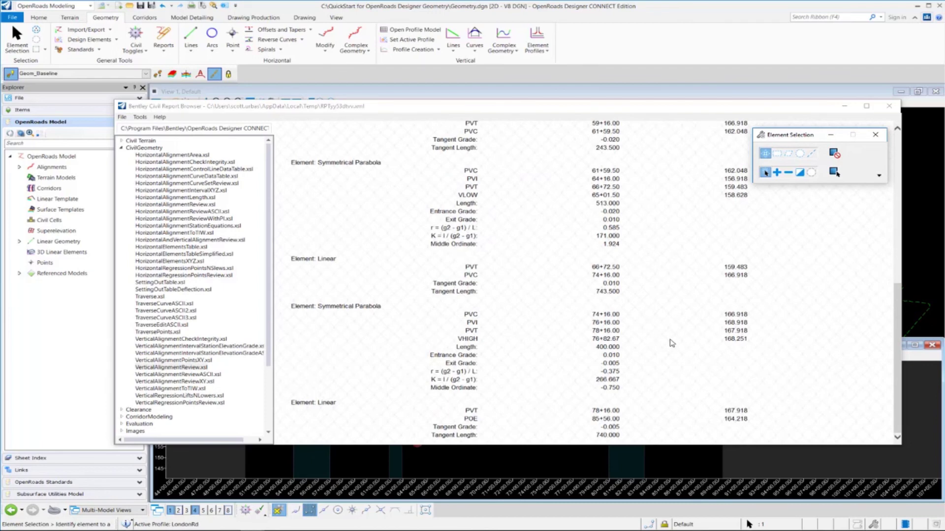
scroll(671, 343, "up", 5)
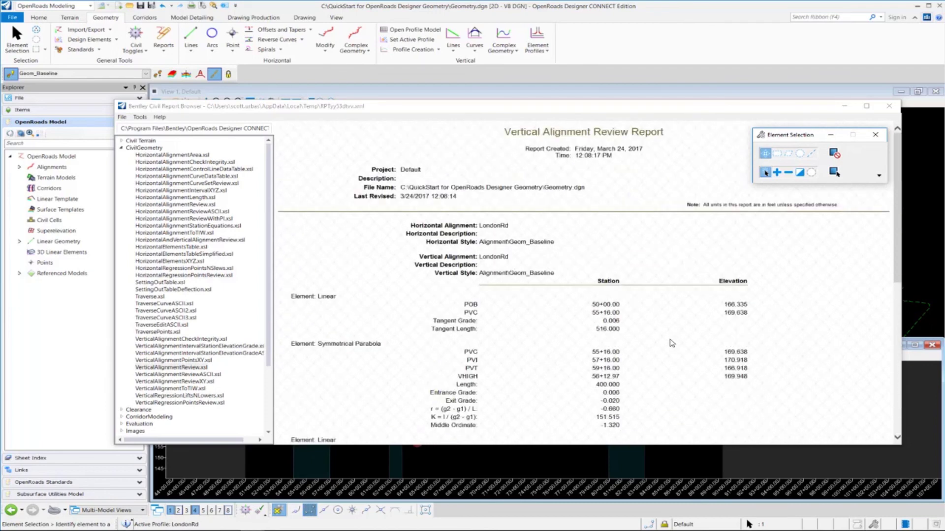
Step: Compare the other vertical report styles, including ReviewASCII, ReviewXY and ToTIW, return to VerticalAlignmentReview.xsl and close the report browser
left_click(164, 366)
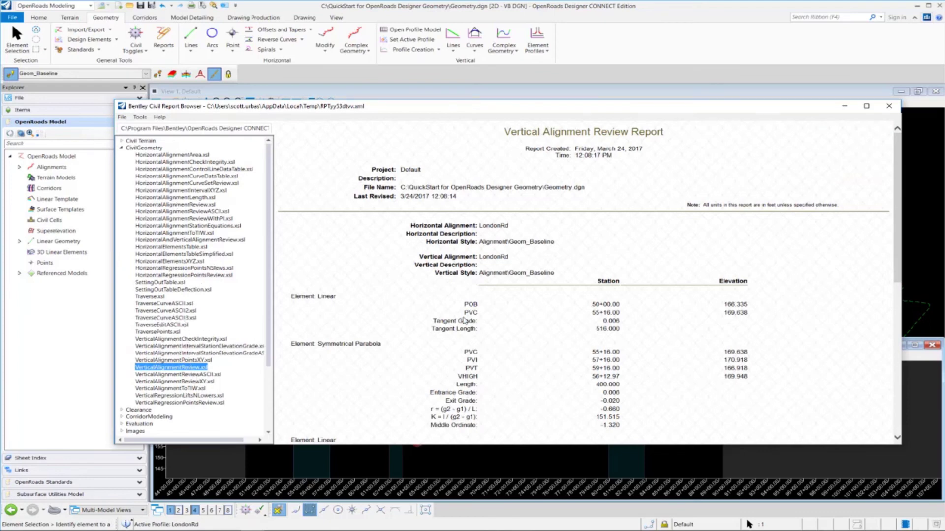
left_click(177, 374)
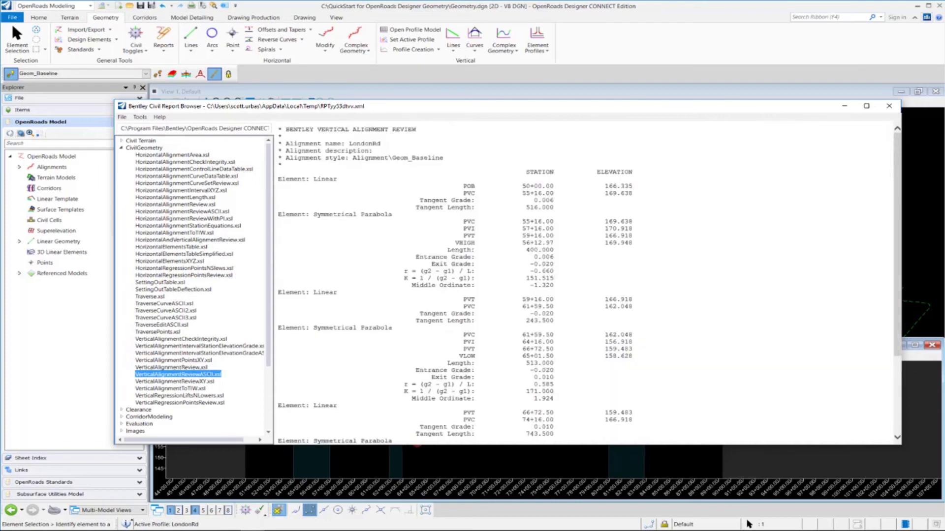
left_click(178, 381)
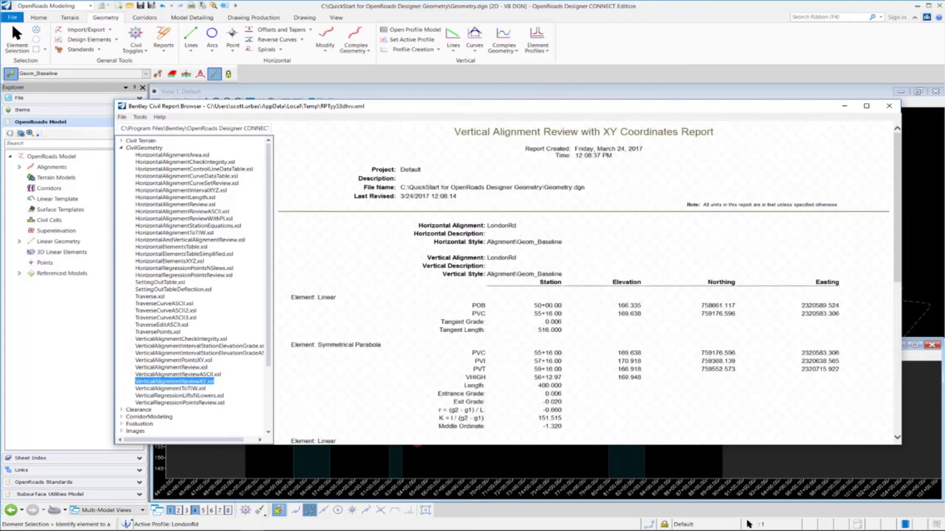
left_click(172, 389)
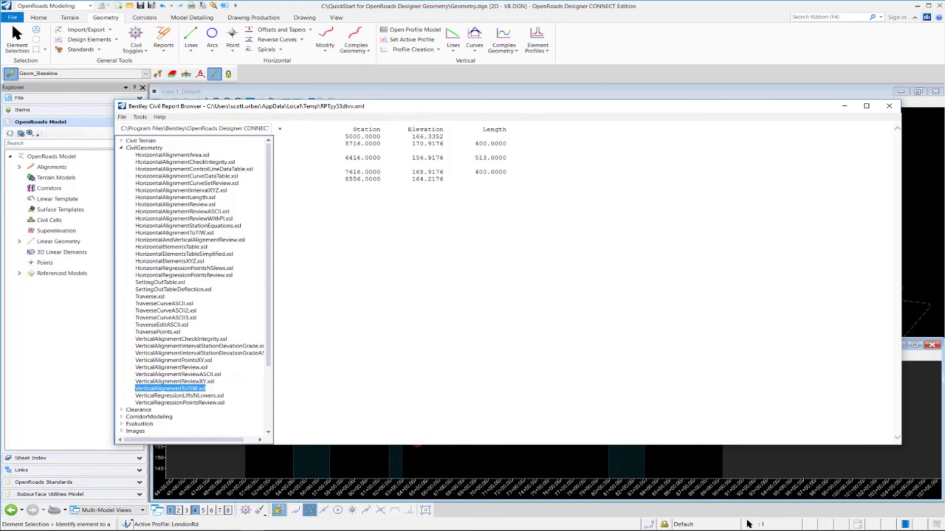
key("Down")
key("Down")
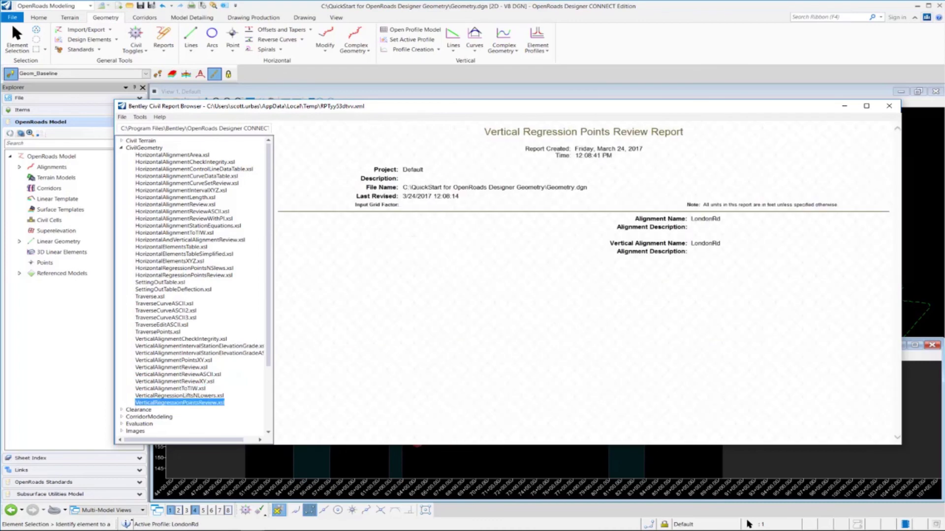
left_click(177, 368)
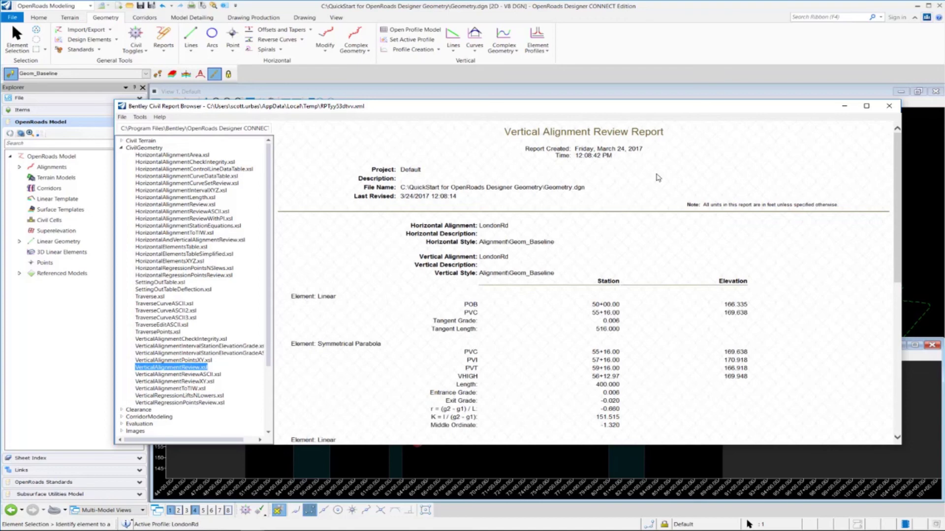
left_click(889, 106)
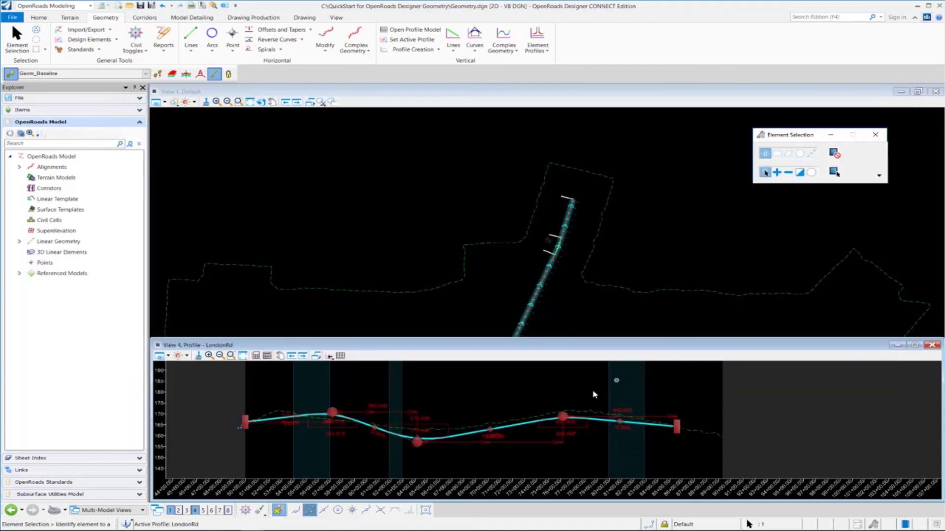
Step: Switch the view layout to 2 Views Plan/3D and fit the contents of both views around the LondonRd alignment
left_click(501, 494)
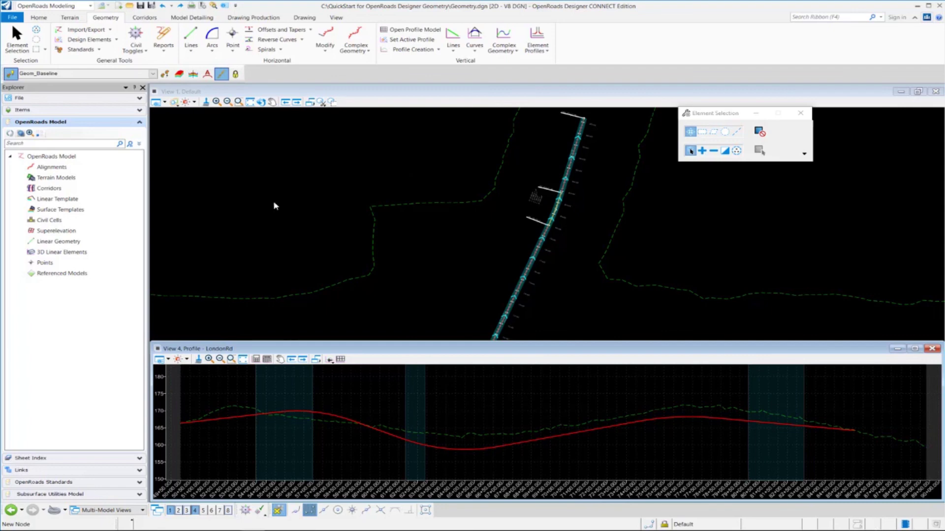
left_click(422, 140)
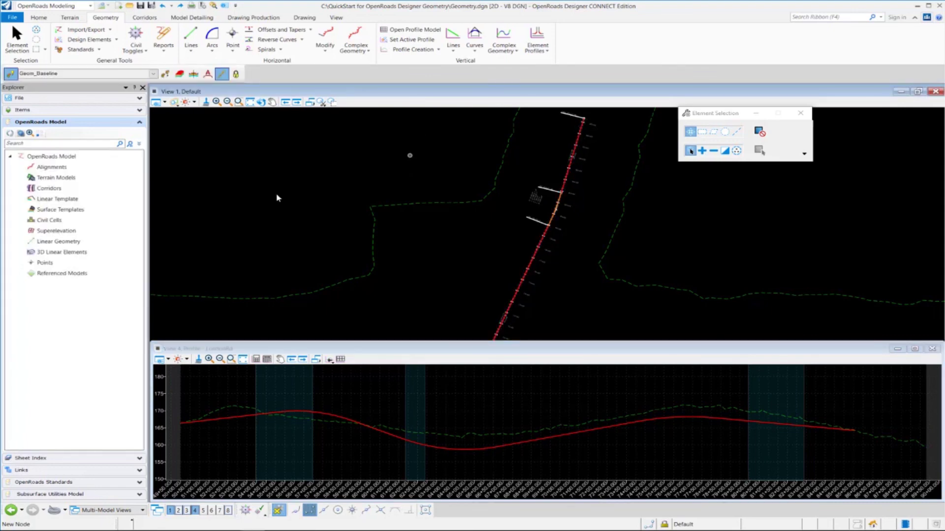
right_click(416, 160)
mouse_move(436, 169)
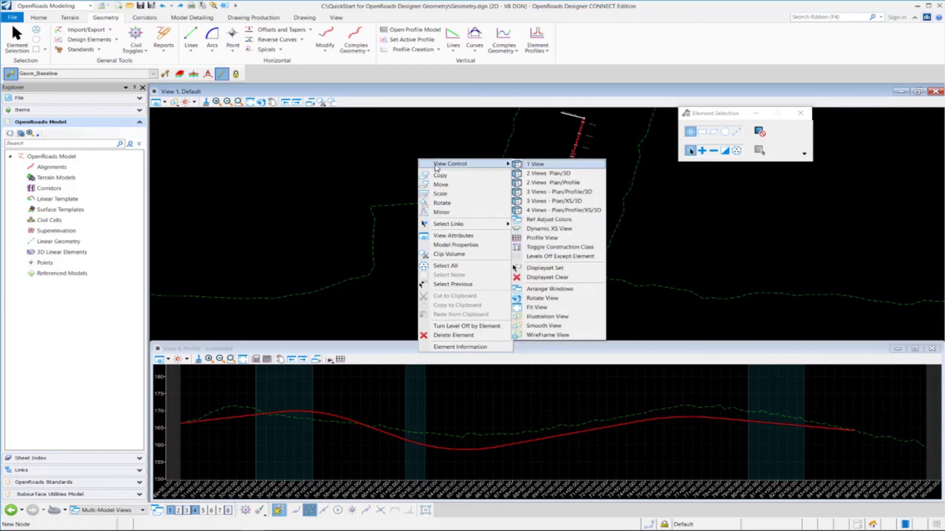
left_click(575, 173)
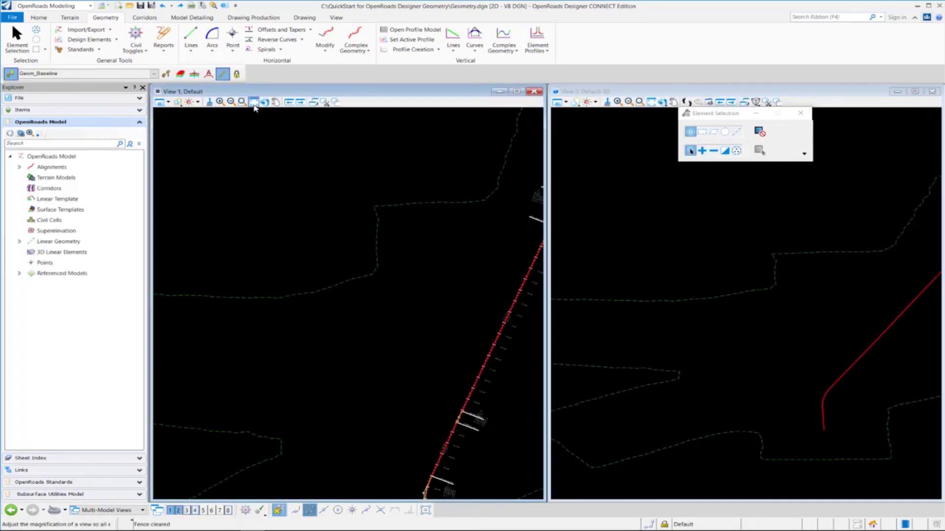
left_click(254, 104)
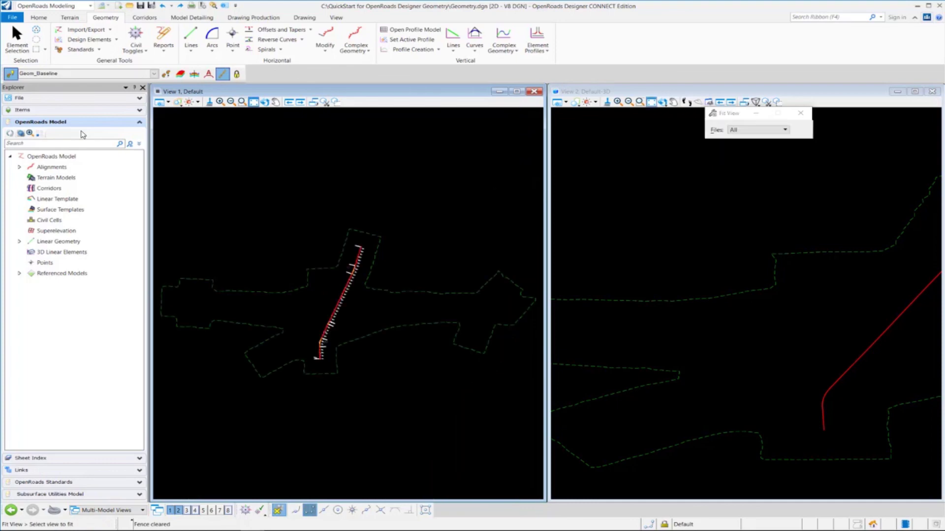
left_click(651, 101)
left_click(652, 101)
scroll(741, 303, "up", 4)
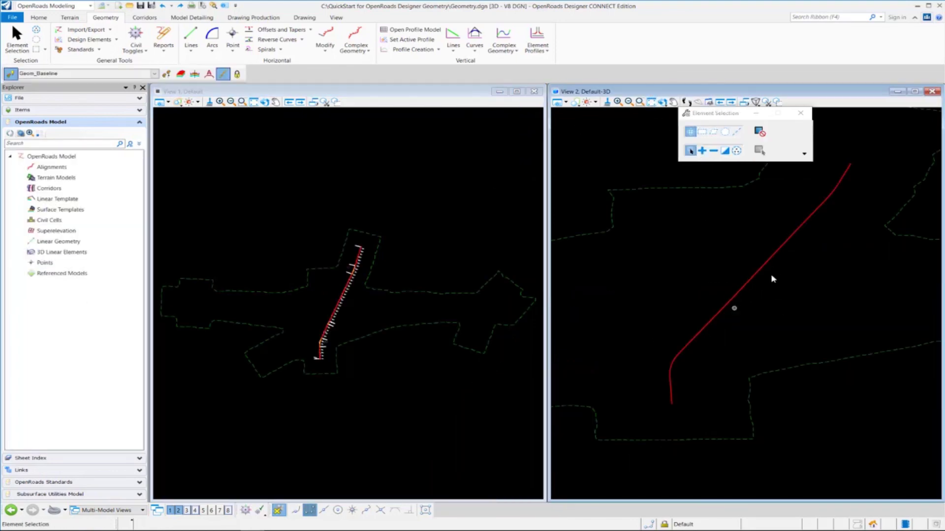